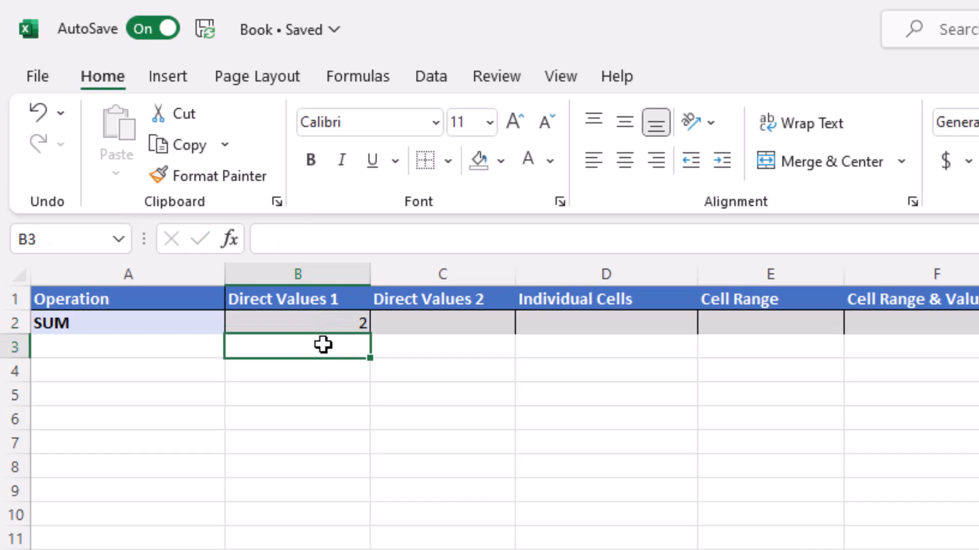
Check B2's value of 2, then enter =2+2 in C2 so it shows 4
{"action": "left_click", "coordinate": [278, 322]}
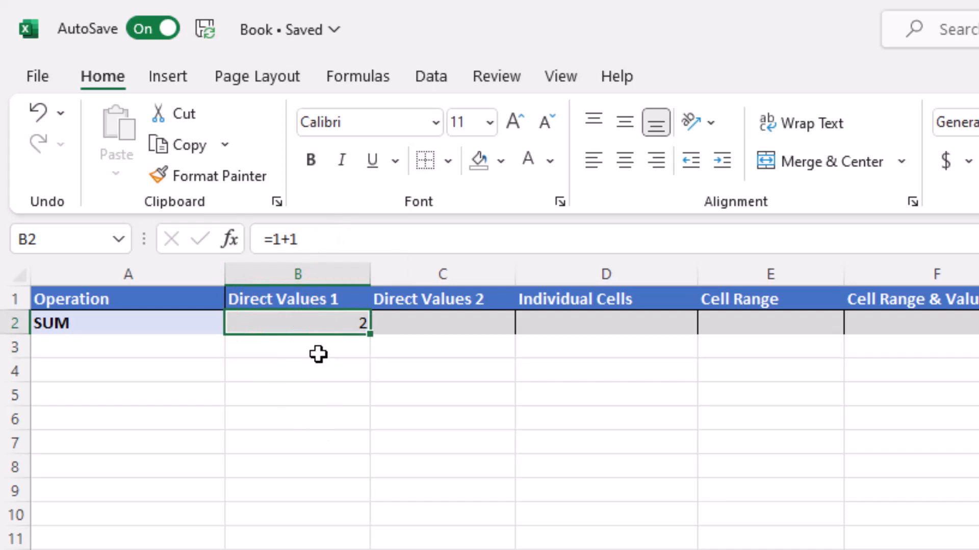
{"action": "double_click", "coordinate": [459, 326]}
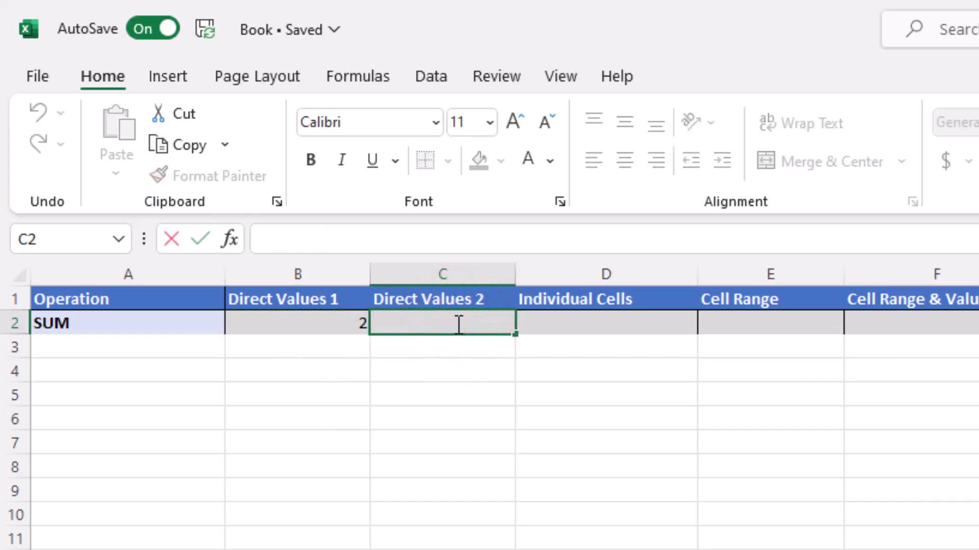
{"action": "type", "text": "=2"}
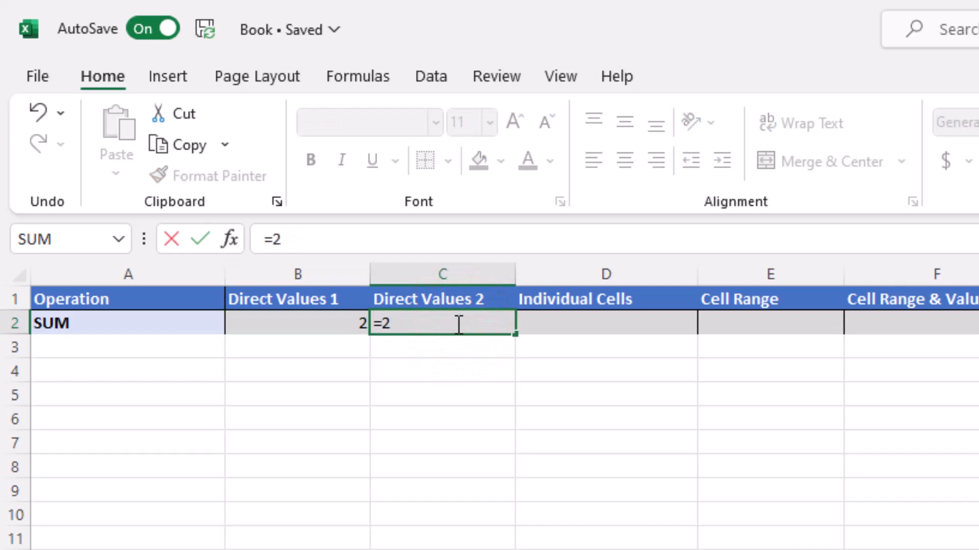
{"action": "type", "text": "+2"}
{"action": "key", "text": "Return"}
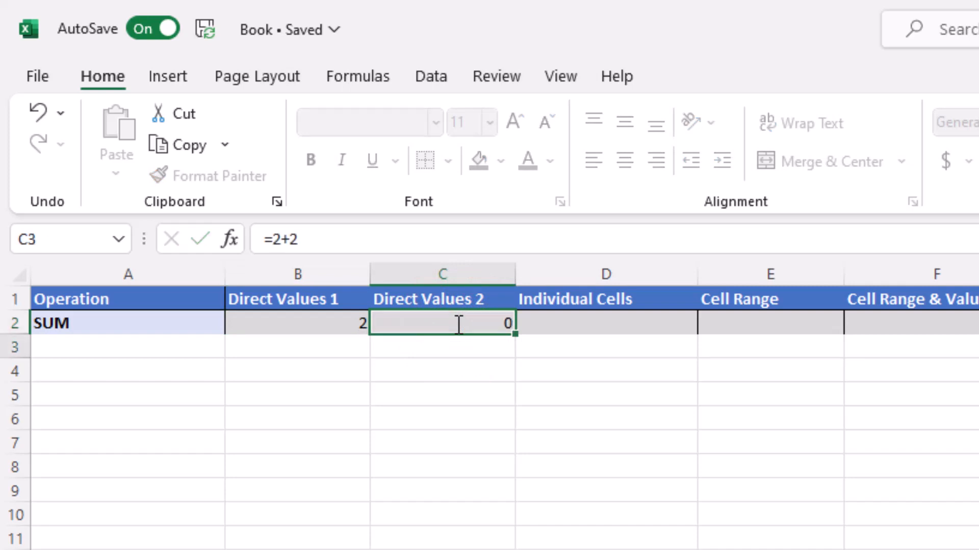
{"action": "left_click", "coordinate": [456, 324]}
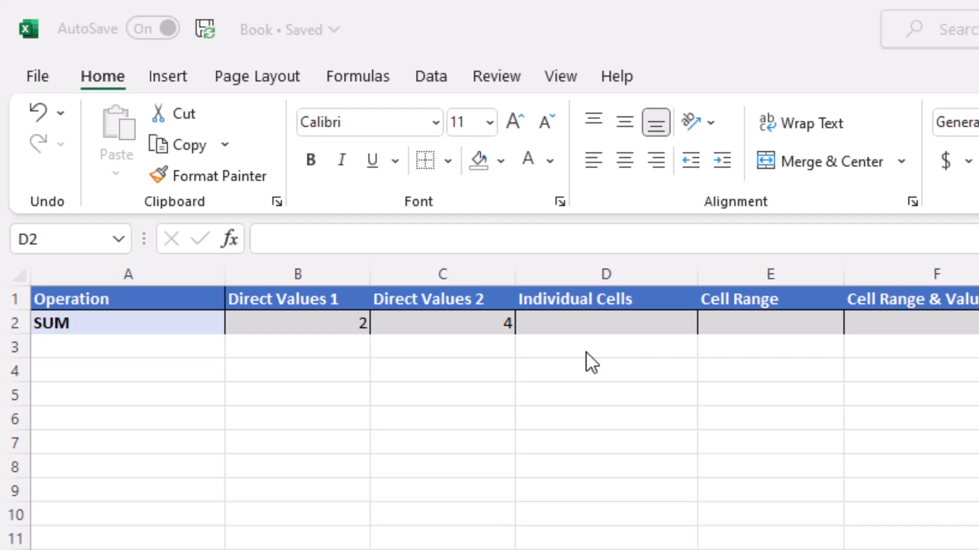
Enter =SUM(B2,C2) in D2 under Individual Cells, returning 6
{"action": "double_click", "coordinate": [583, 325]}
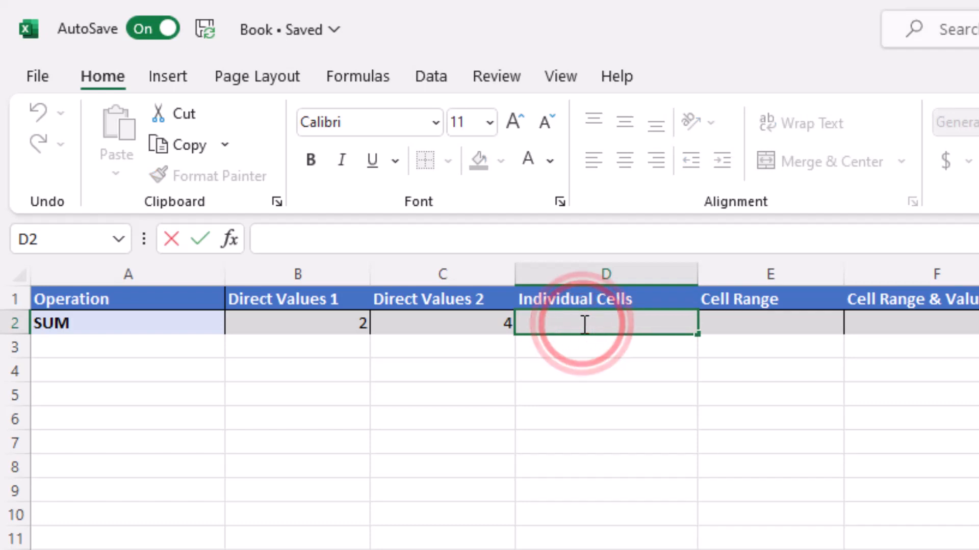
{"action": "type", "text": "=SU"}
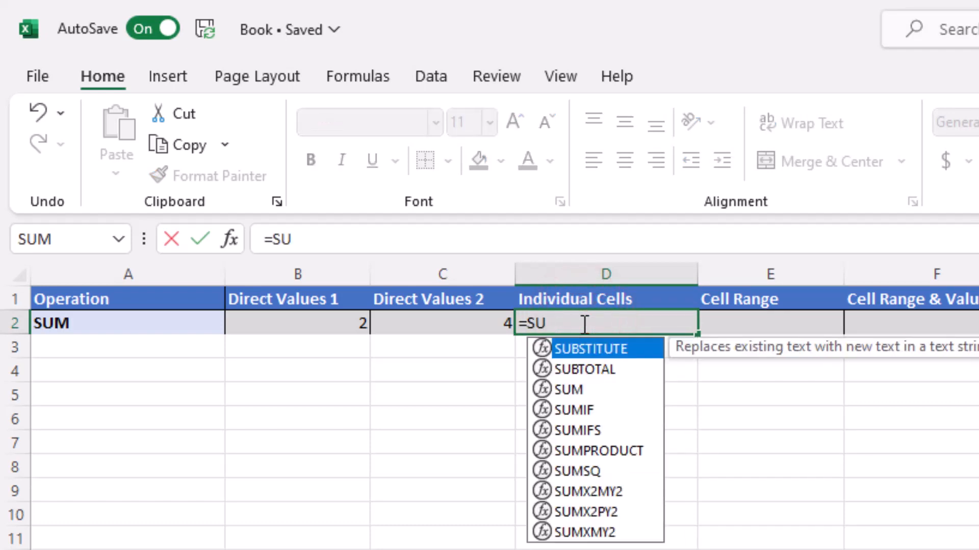
{"action": "type", "text": "M("}
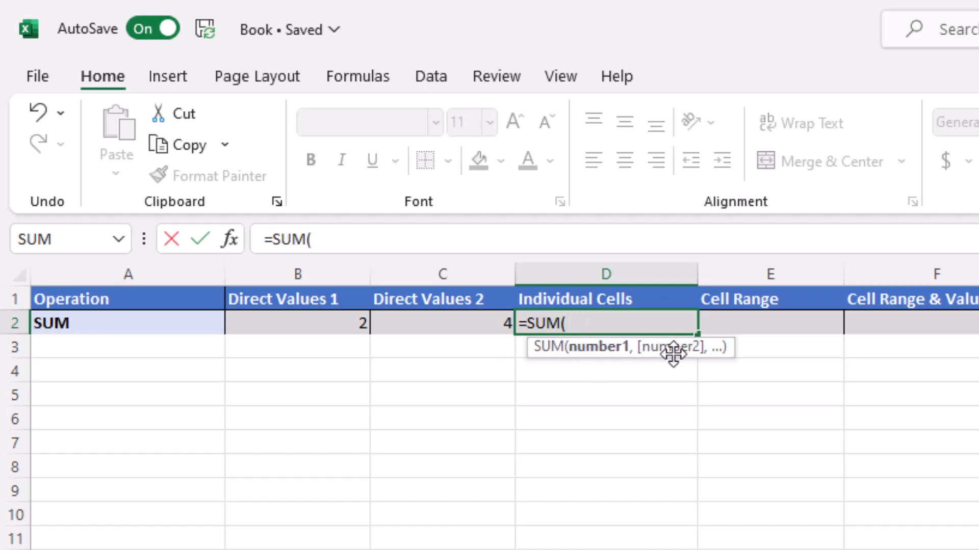
{"action": "type", "text": "B2"}
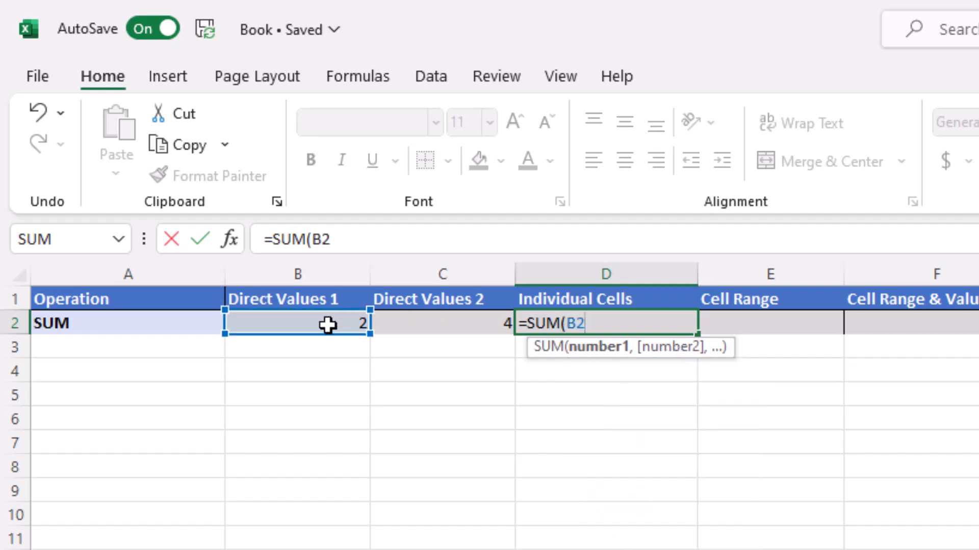
{"action": "type", "text": ","}
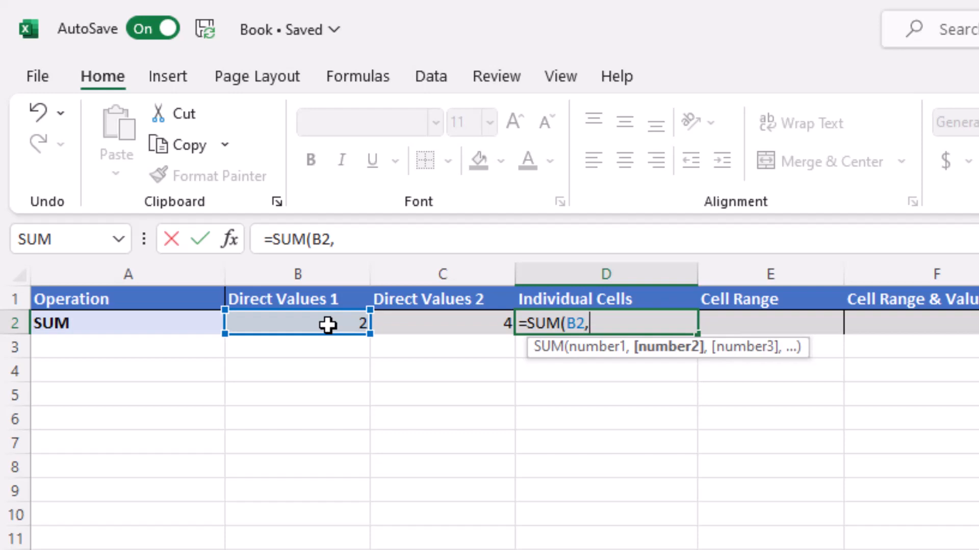
{"action": "type", "text": "C2"}
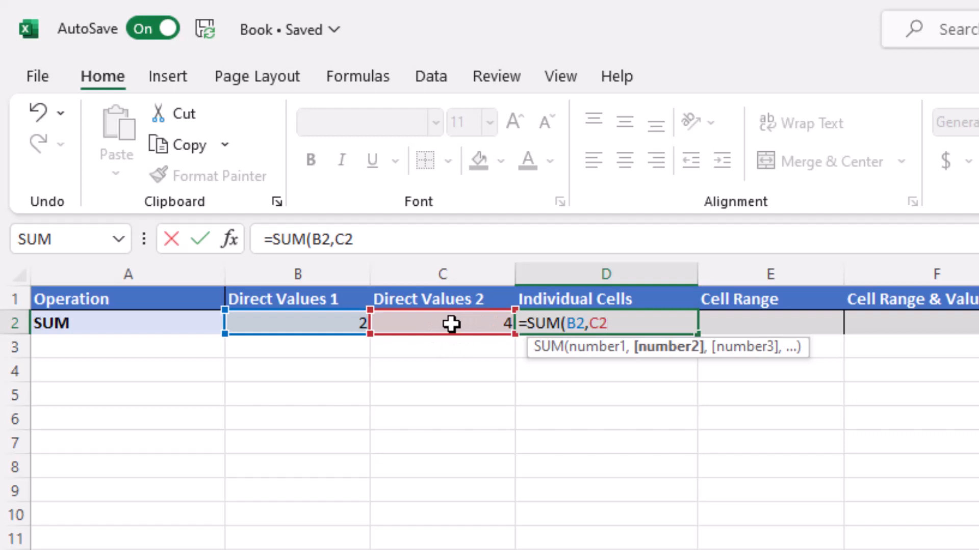
{"action": "type", "text": ")"}
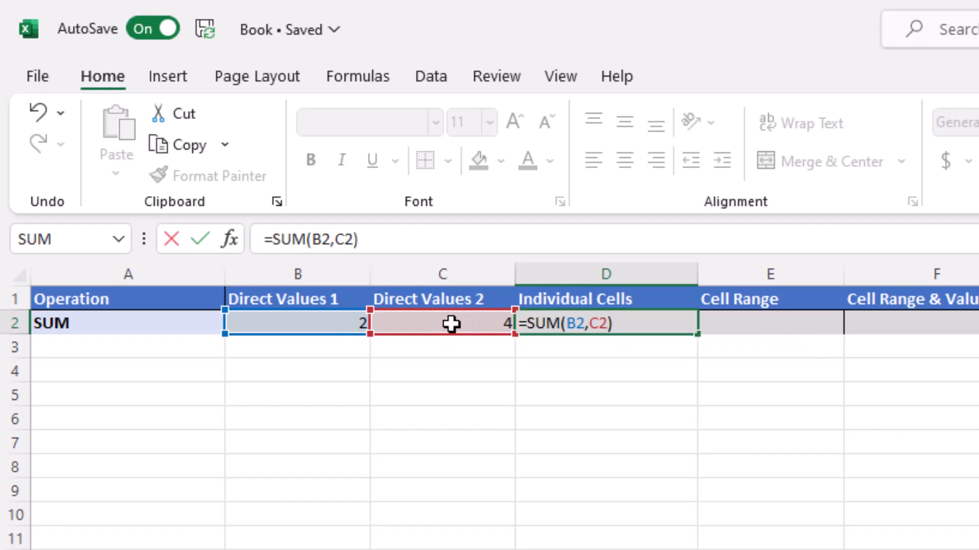
{"action": "key", "text": "Return"}
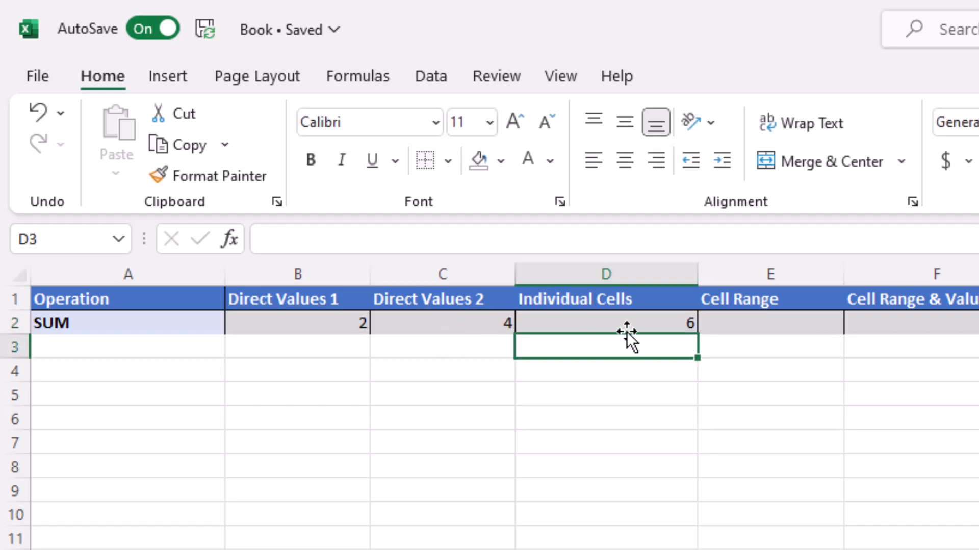
{"action": "left_click", "coordinate": [583, 321]}
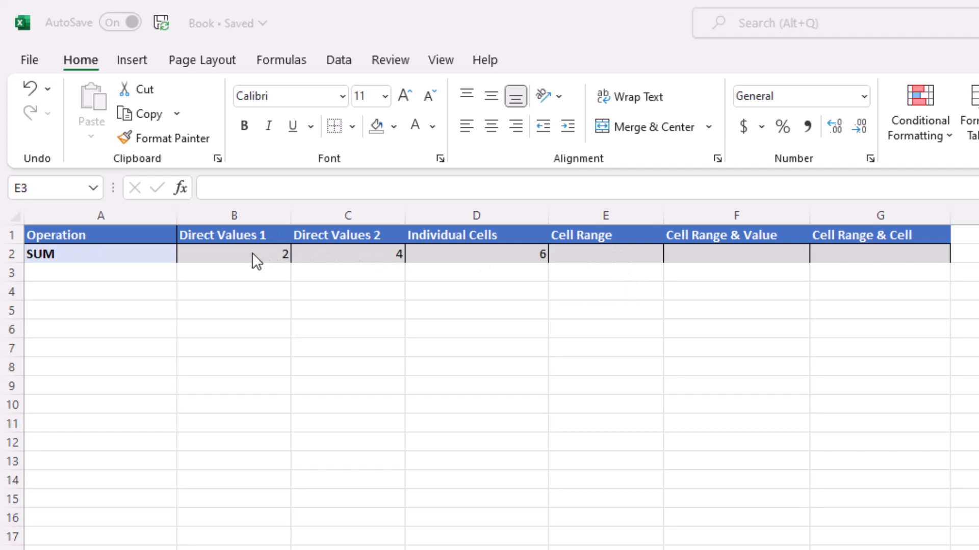
Enter =SUM(B2:D2) in E2 by selecting the B2:D2 range, returning 12
{"action": "double_click", "coordinate": [632, 258]}
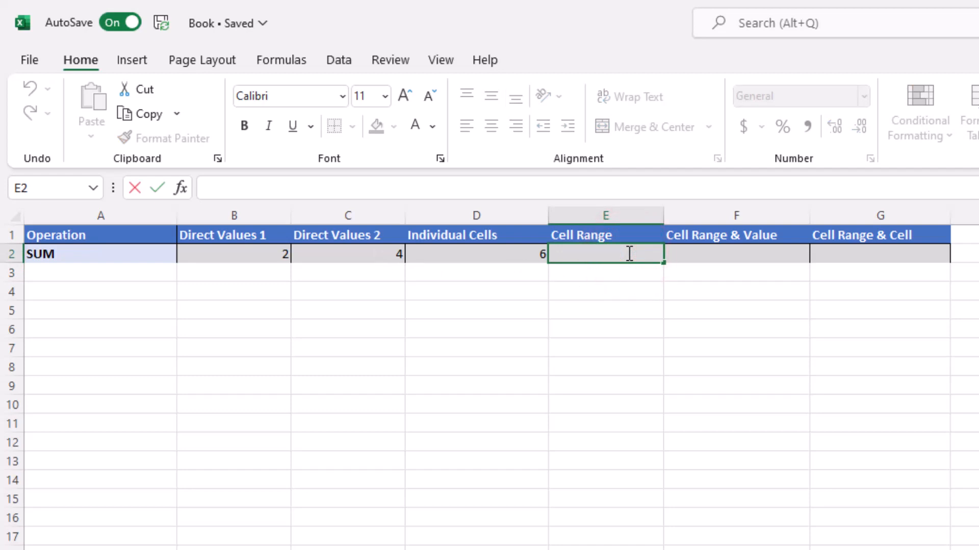
{"action": "type", "text": "=SUM"}
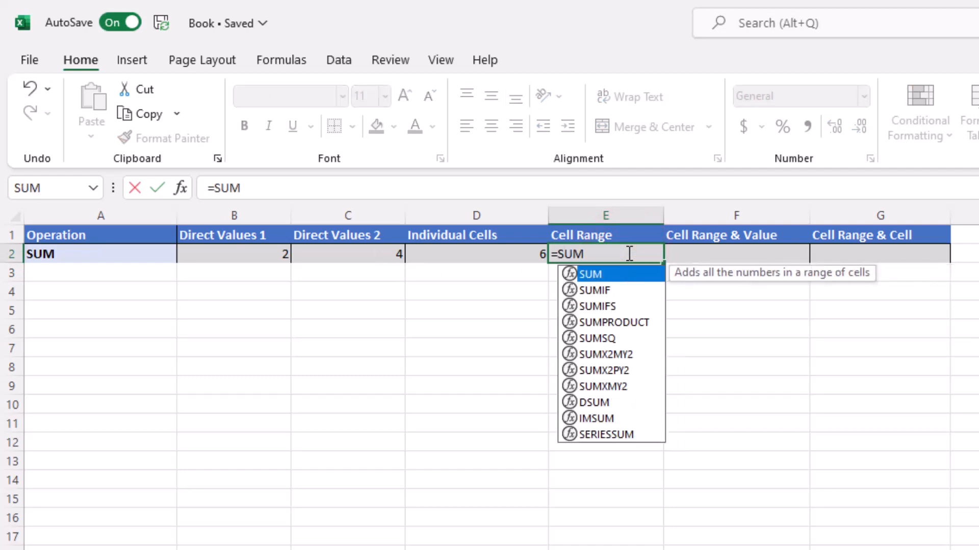
{"action": "type", "text": "("}
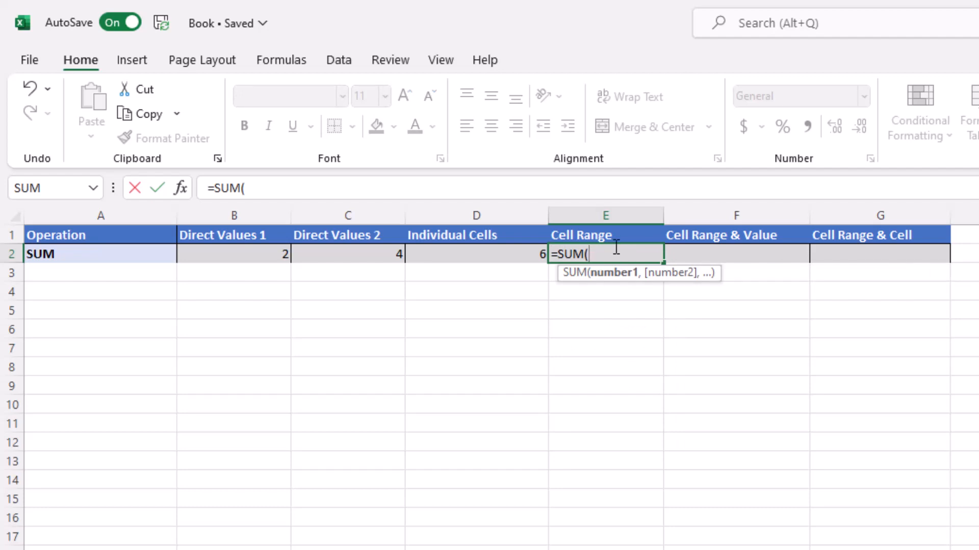
{"action": "left_click", "coordinate": [246, 255]}
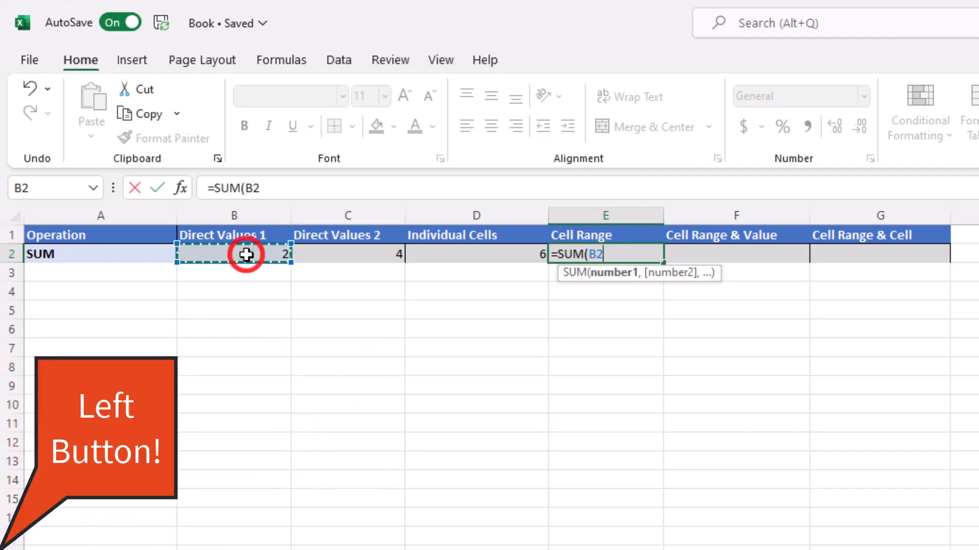
{"action": "left_click_drag", "start_coordinate": [250, 255], "coordinate": [480, 250]}
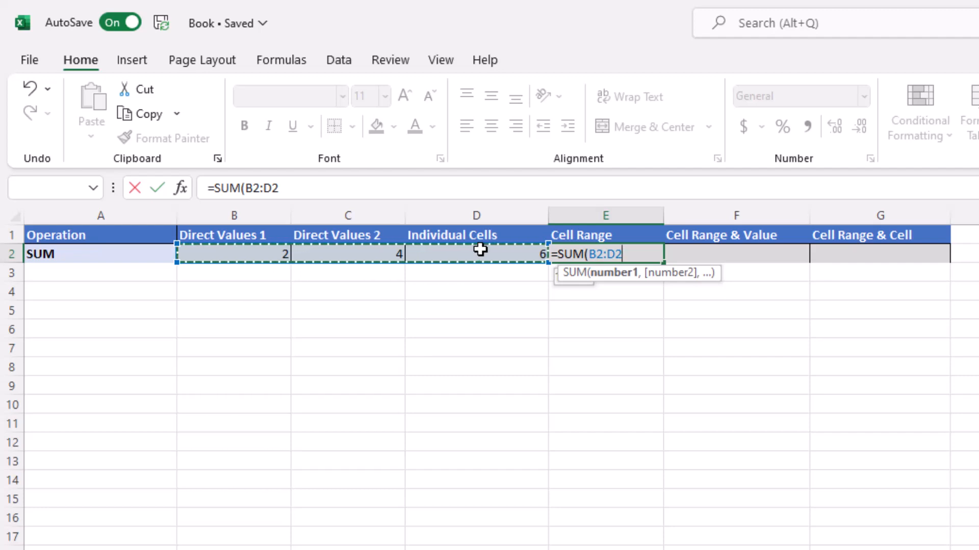
{"action": "type", "text": ")"}
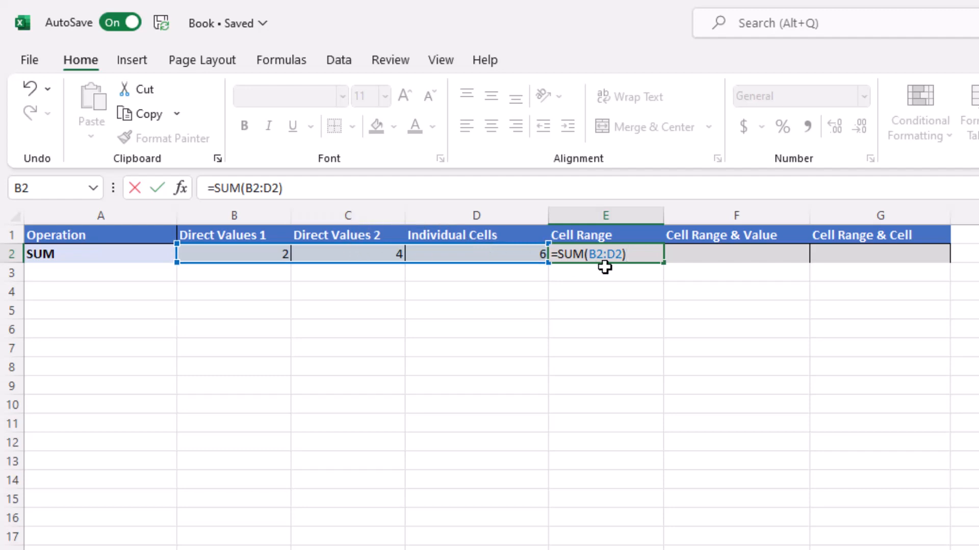
{"action": "key", "text": "Return"}
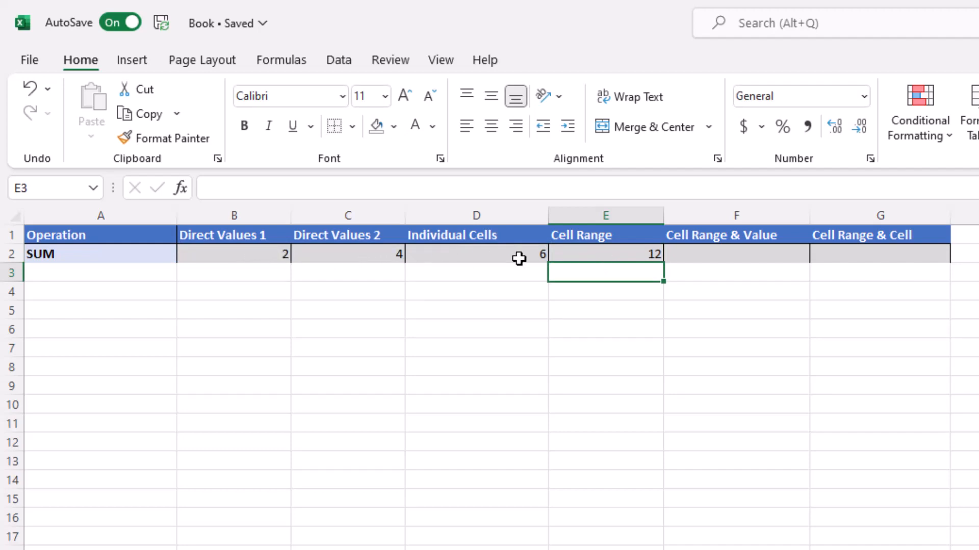
{"action": "left_click", "coordinate": [592, 255]}
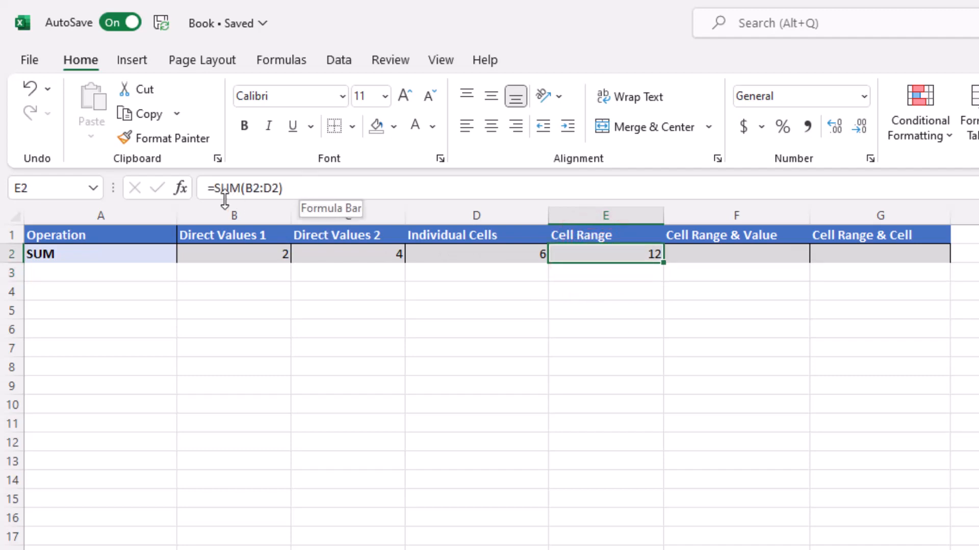
{"action": "left_click", "coordinate": [703, 256]}
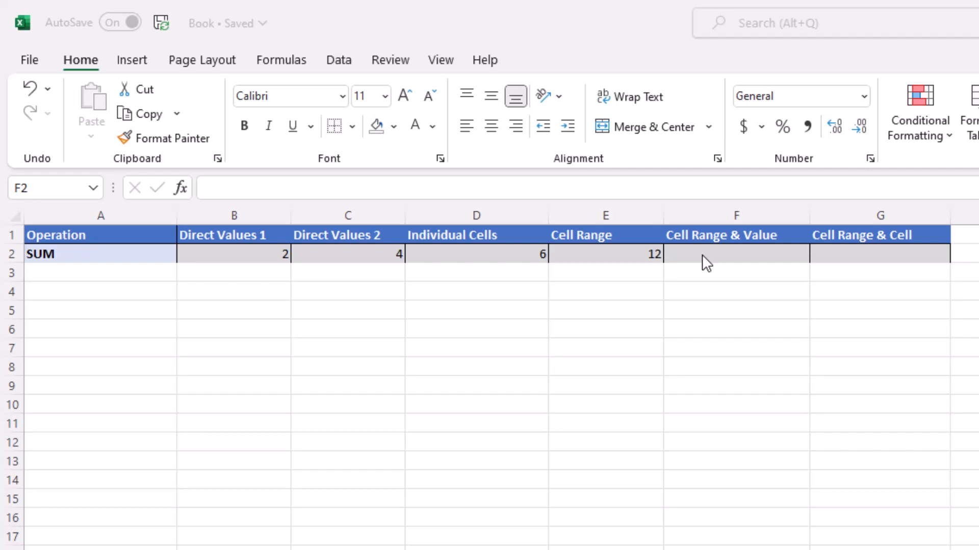
Put =SUM(B2:E2) + 100 in F2 under Cell Range & Value, showing 124
{"action": "double_click", "coordinate": [702, 255]}
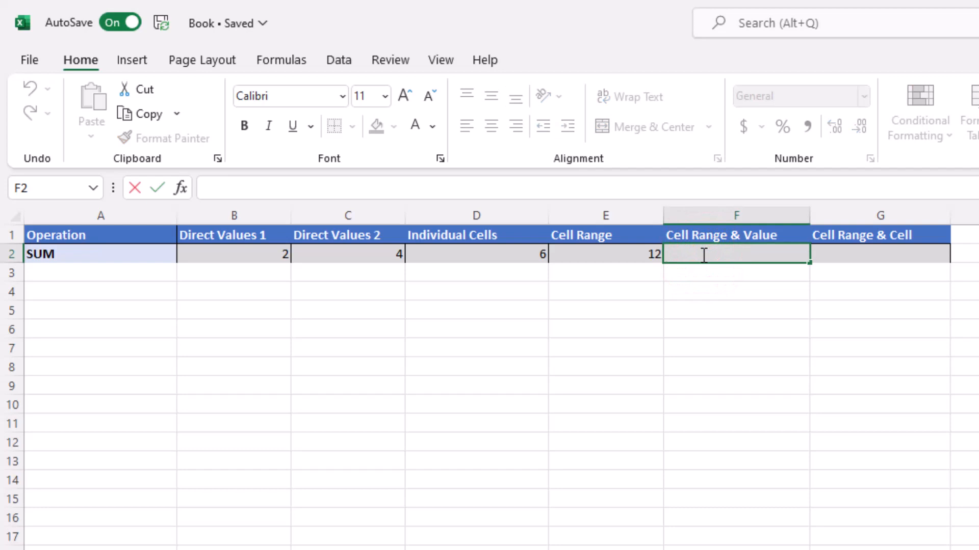
{"action": "type", "text": "=S"}
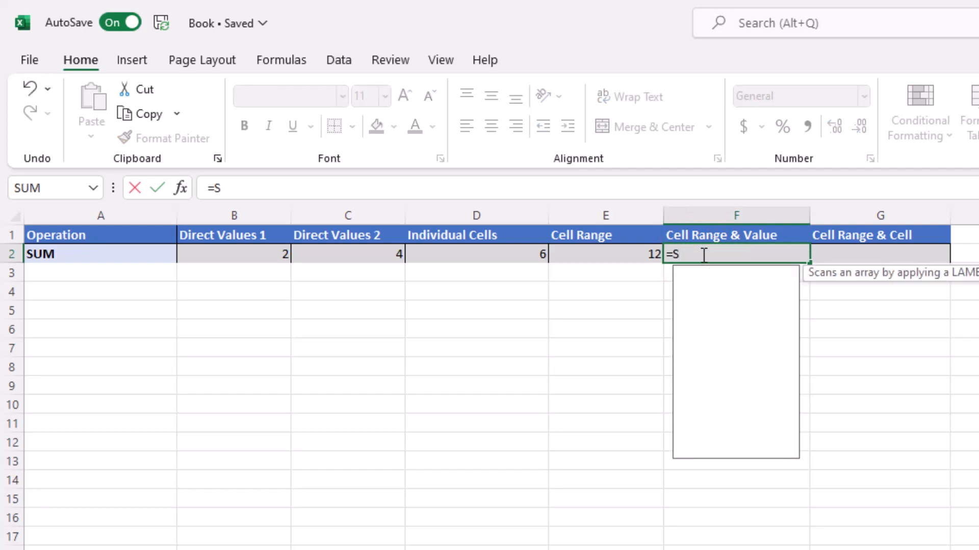
{"action": "type", "text": "UM("}
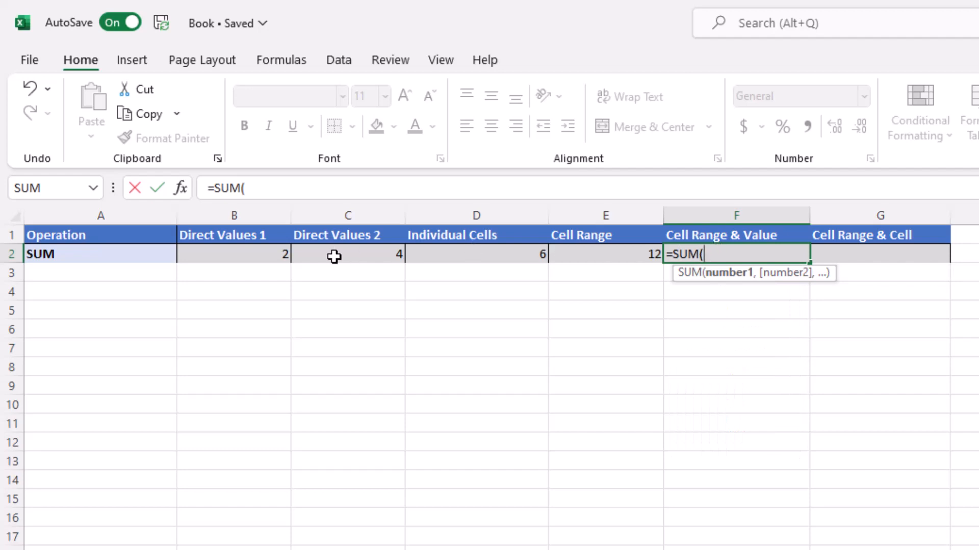
{"action": "left_click", "coordinate": [257, 254]}
{"action": "left_click_drag", "start_coordinate": [257, 254], "coordinate": [620, 252]}
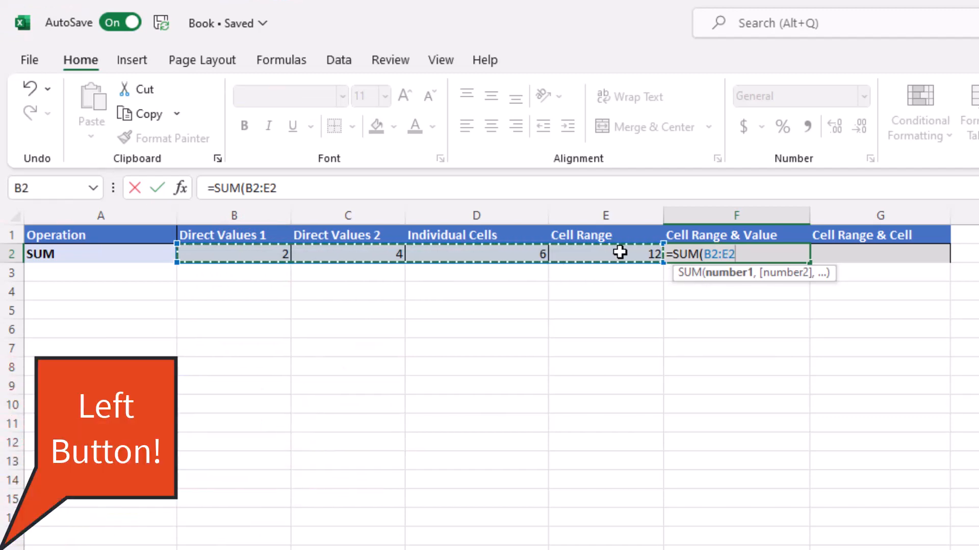
{"action": "type", "text": ")"}
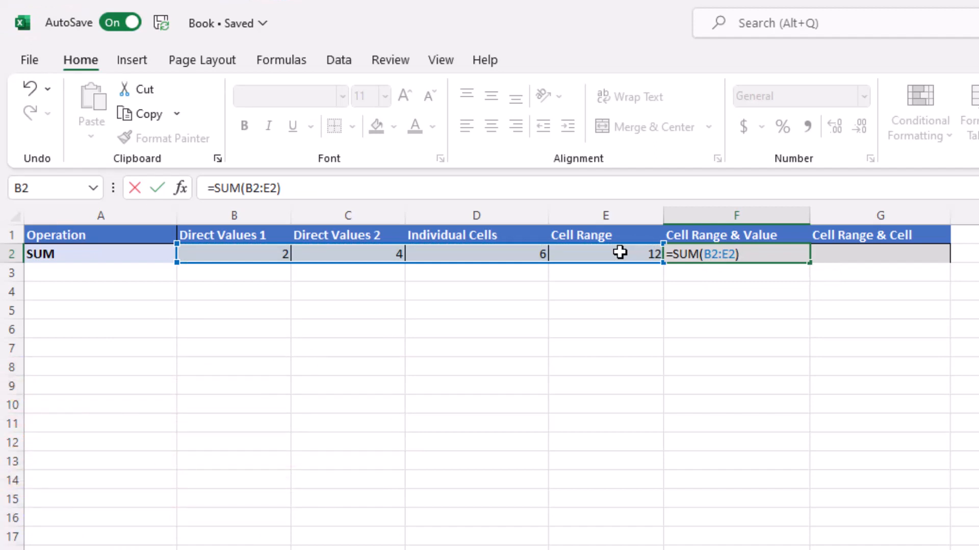
{"action": "type", "text": "+ 100"}
{"action": "key", "text": "Return"}
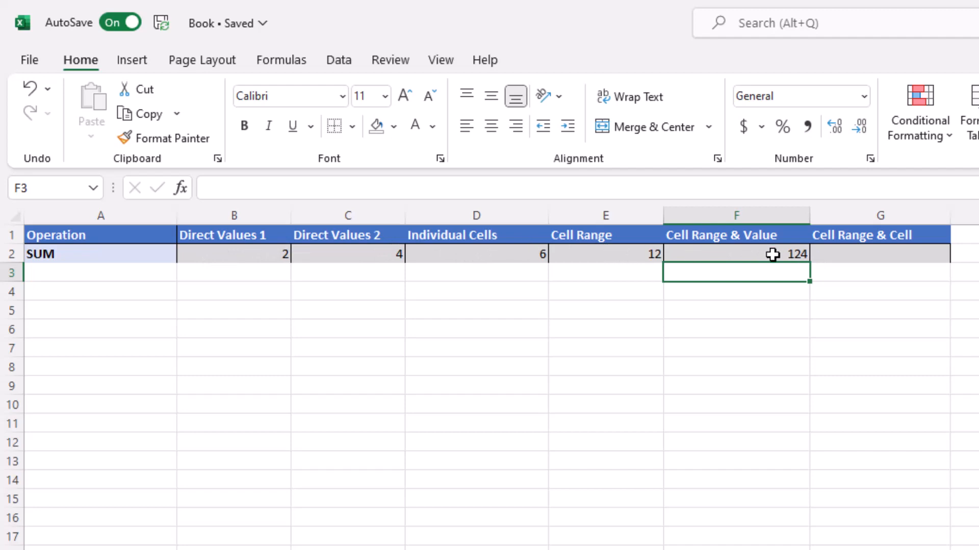
{"action": "left_click", "coordinate": [712, 250]}
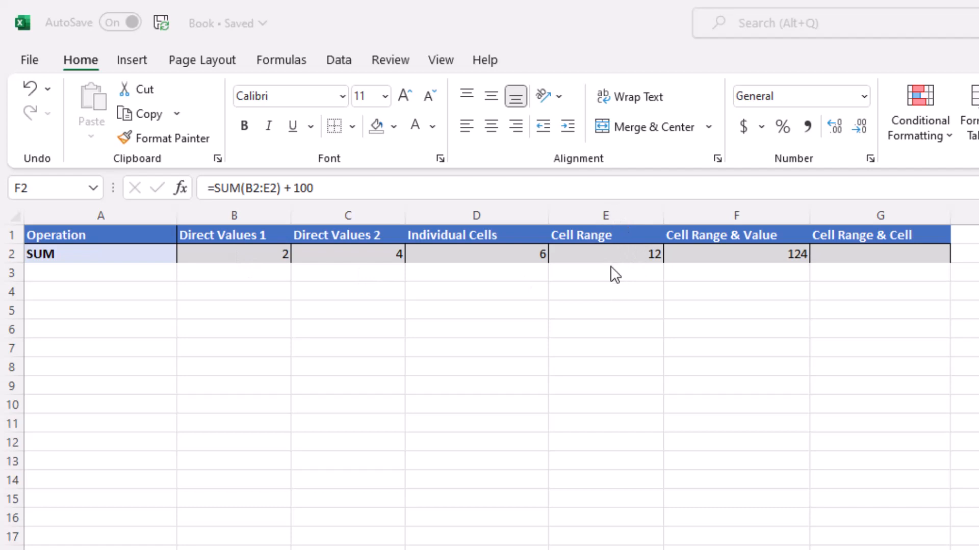
{"action": "left_click", "coordinate": [885, 255]}
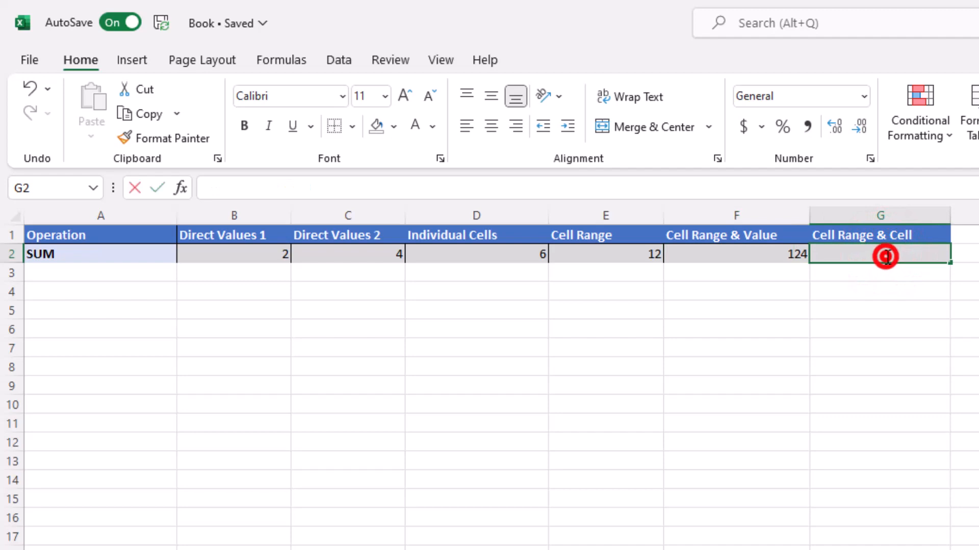
Enter =SUM(B2:D2) + F2 in G2 under Cell Range & Cell, giving 136
{"action": "double_click", "coordinate": [886, 256]}
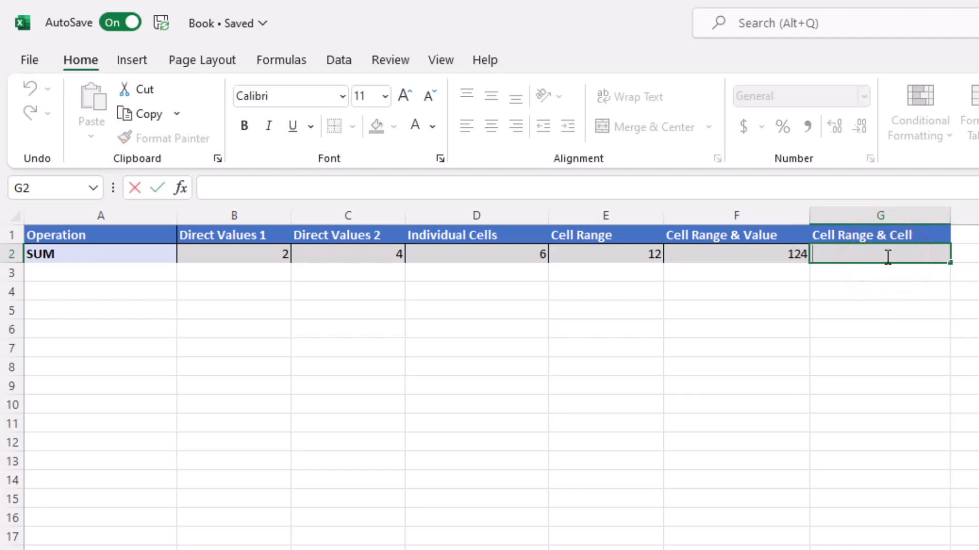
{"action": "type", "text": "="}
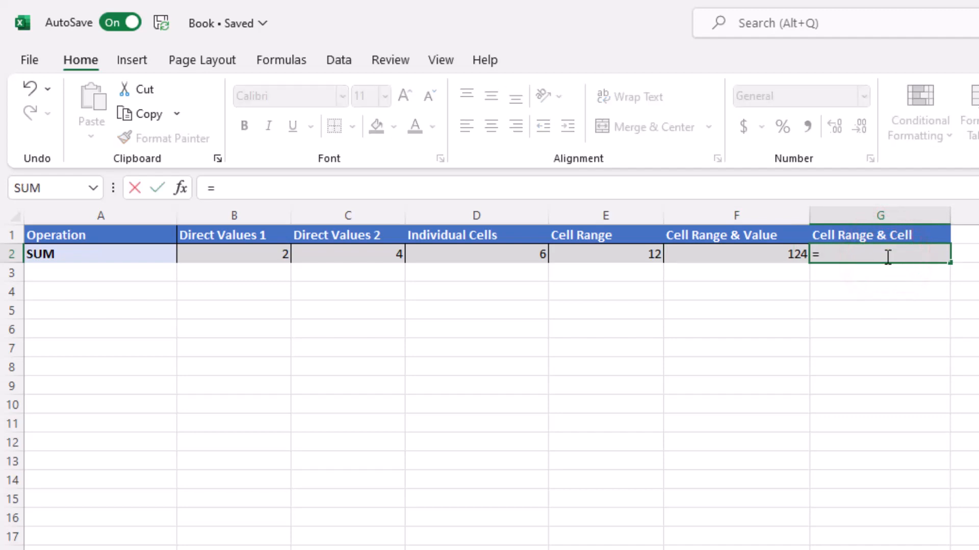
{"action": "type", "text": "SUM("}
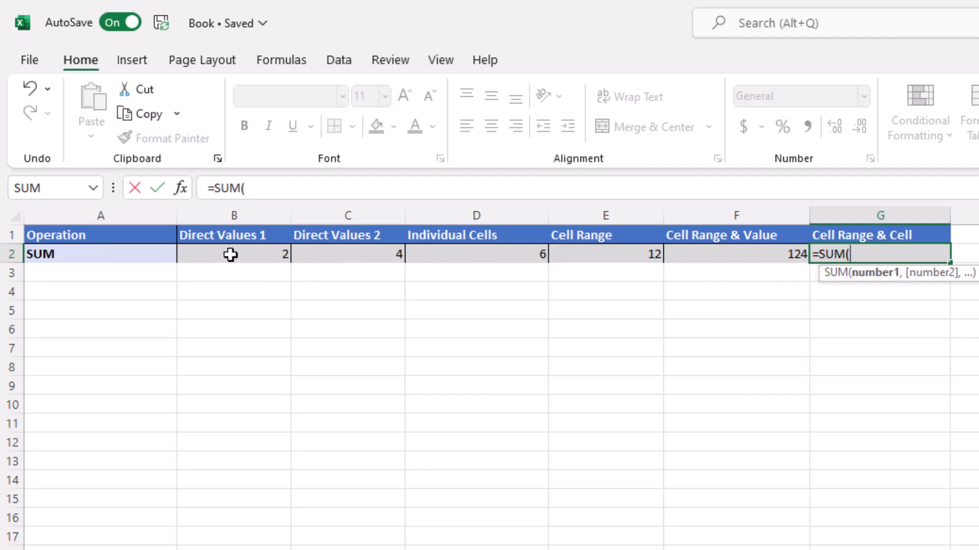
{"action": "left_click_drag", "start_coordinate": [230, 255], "coordinate": [481, 250]}
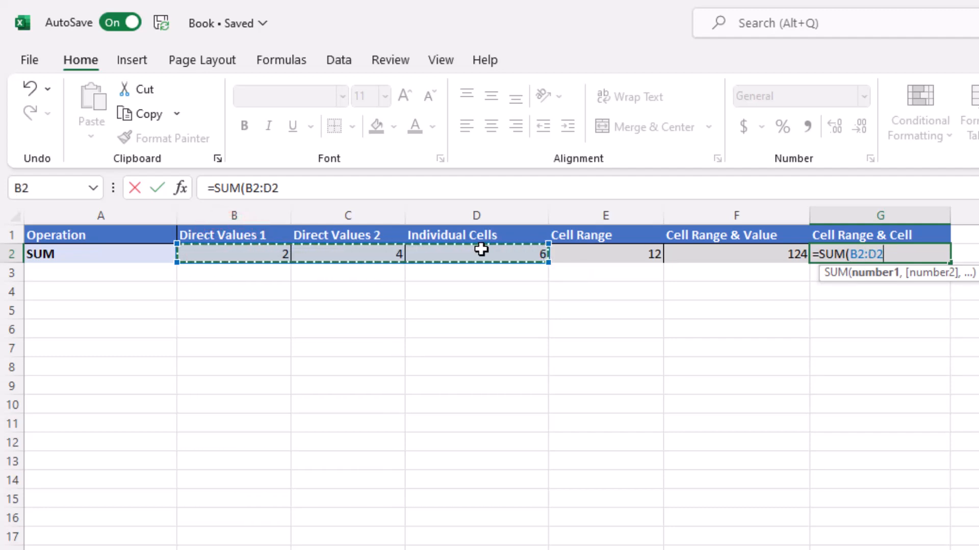
{"action": "type", "text": ")"}
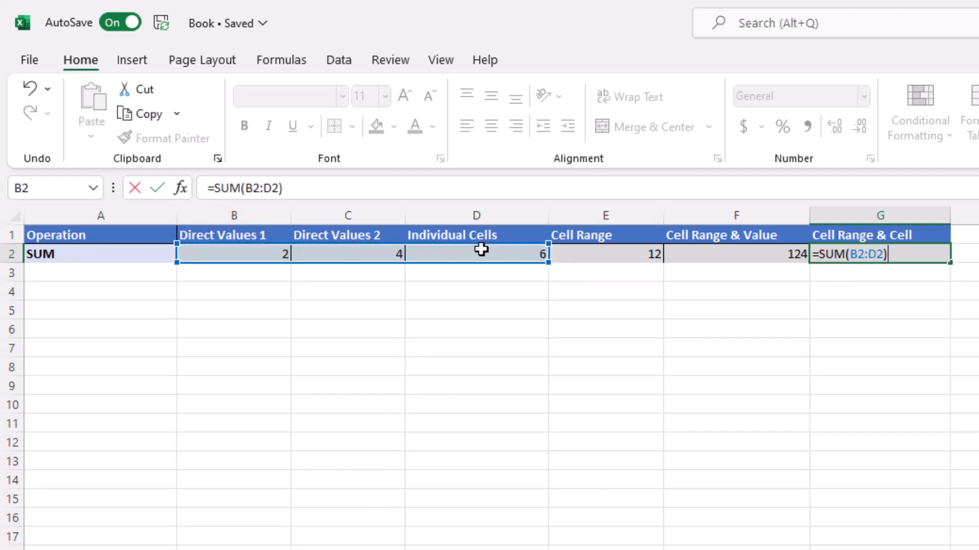
{"action": "type", "text": " +"}
{"action": "left_click", "coordinate": [755, 254]}
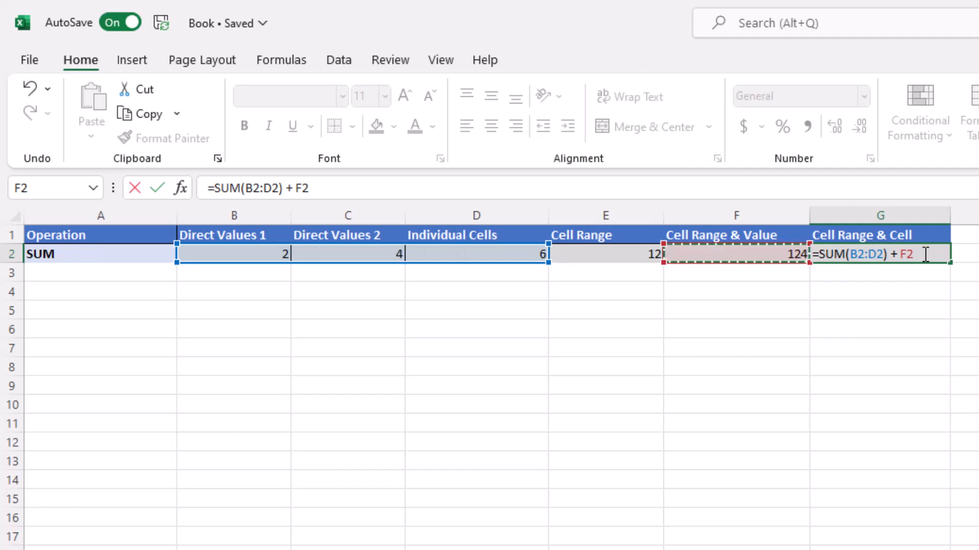
{"action": "key", "text": "Return"}
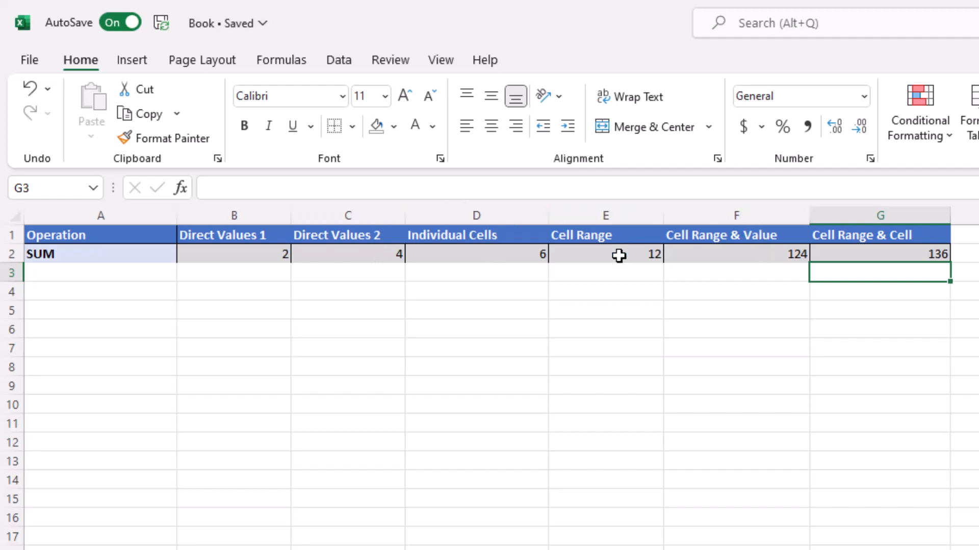
Review G2's formula, confirming the SUM row reads 2, 4, 6, 12, 124 and 136
{"action": "left_click", "coordinate": [840, 254]}
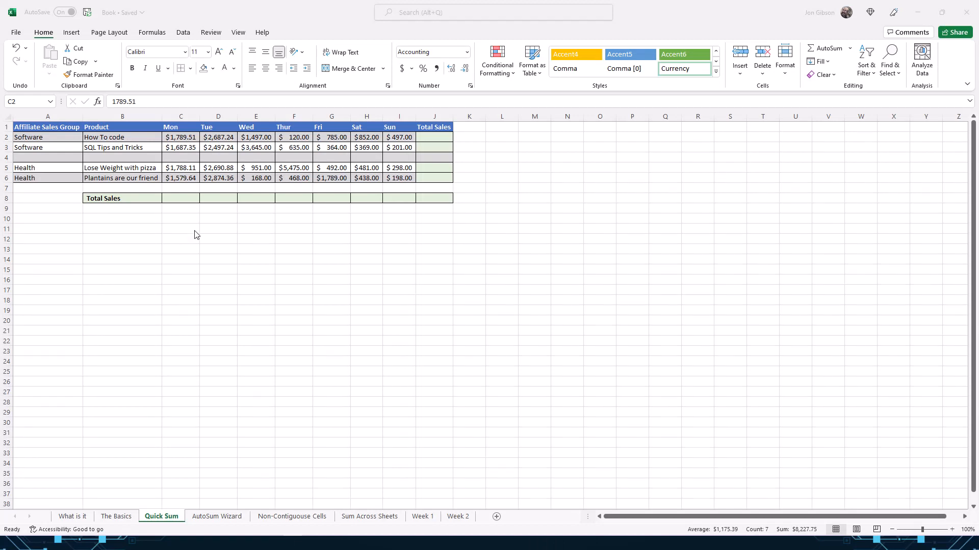
{"action": "left_click", "coordinate": [182, 138]}
{"action": "left_click_drag", "start_coordinate": [181, 138], "coordinate": [395, 138]}
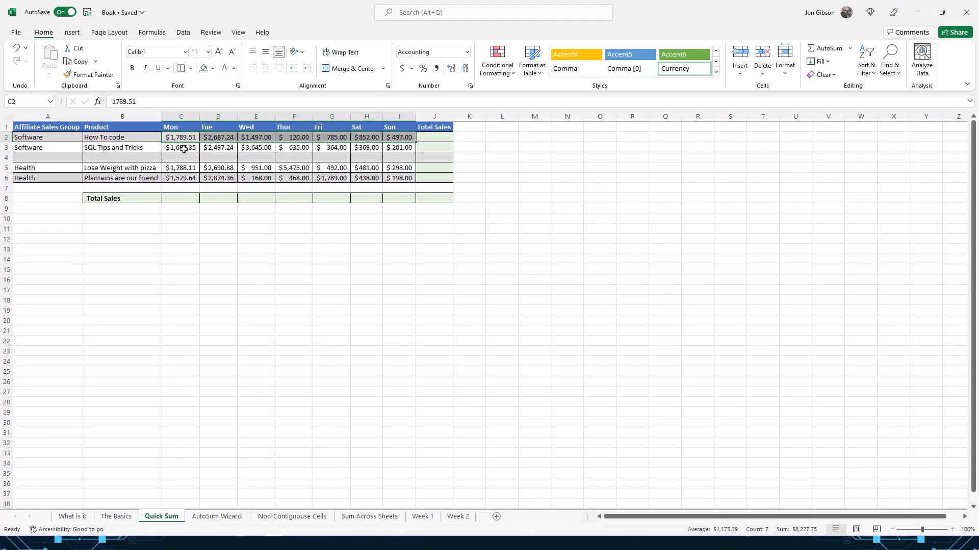
{"action": "left_click", "coordinate": [183, 148]}
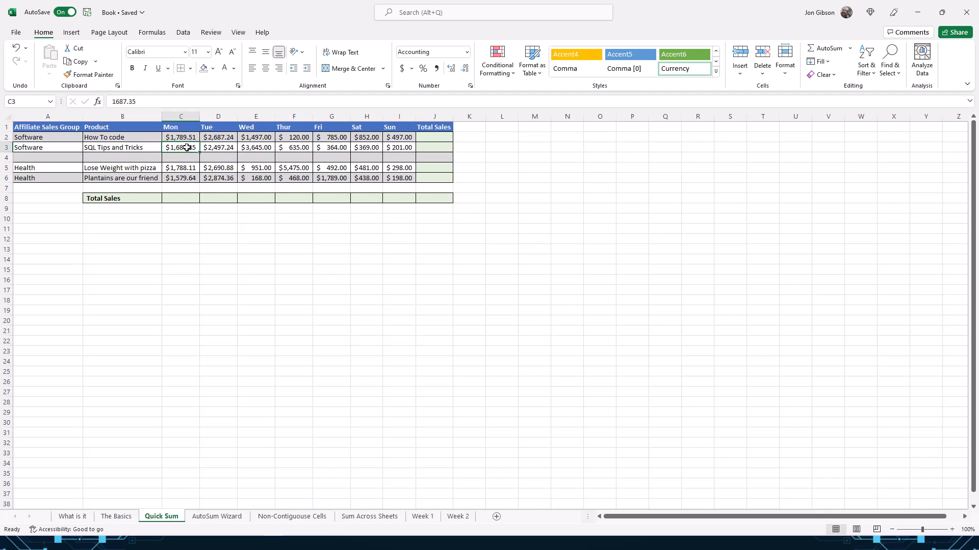
{"action": "left_click", "coordinate": [271, 148], "text": "ctrl"}
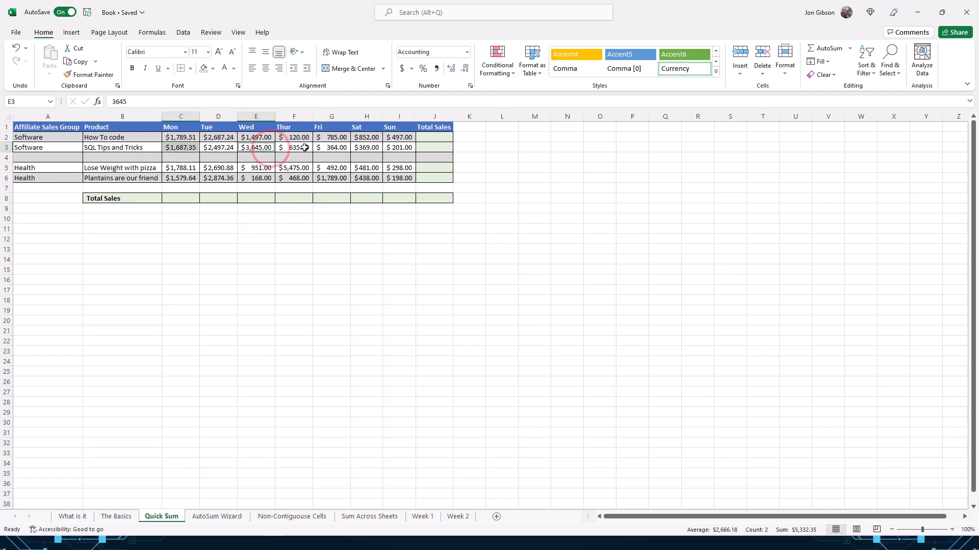
{"action": "left_click", "coordinate": [339, 149], "text": "ctrl"}
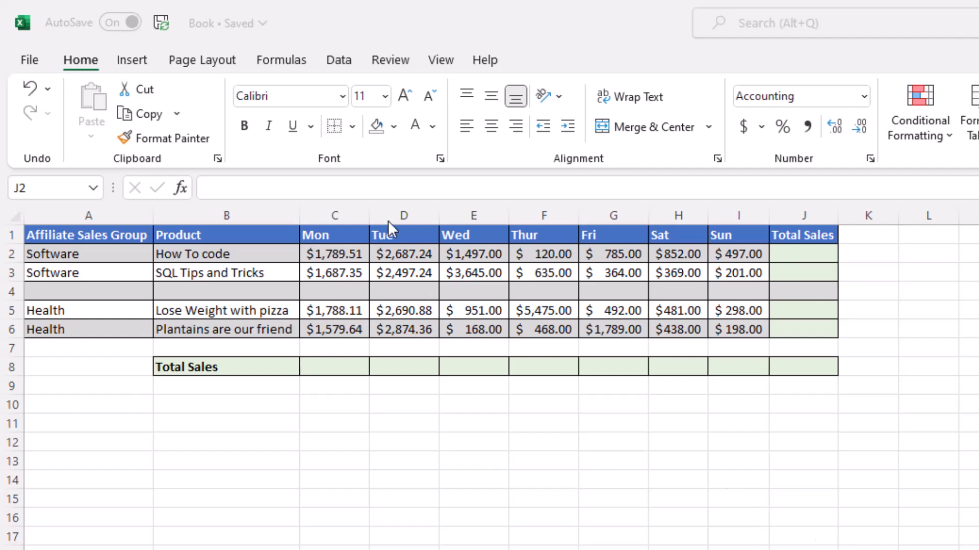
{"action": "left_click", "coordinate": [291, 58]}
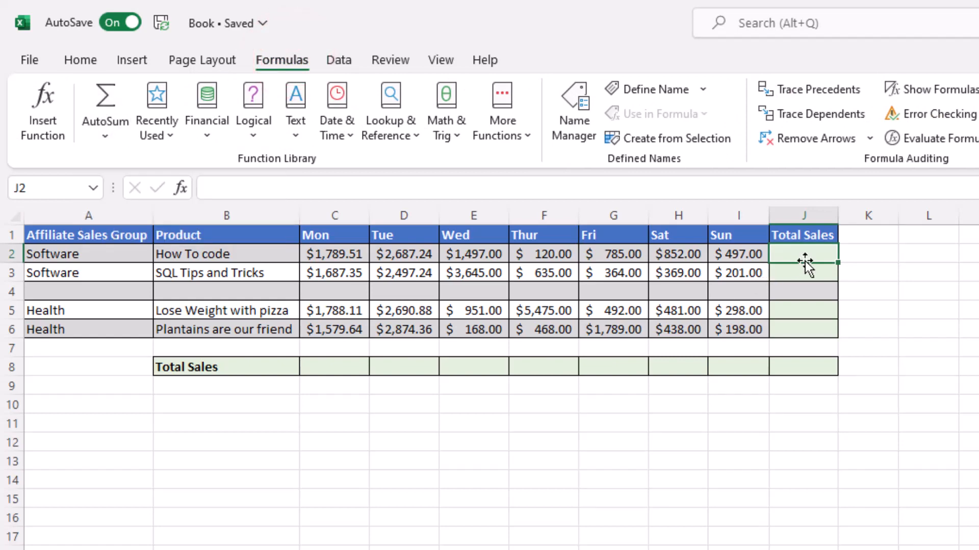
{"action": "left_click", "coordinate": [822, 256]}
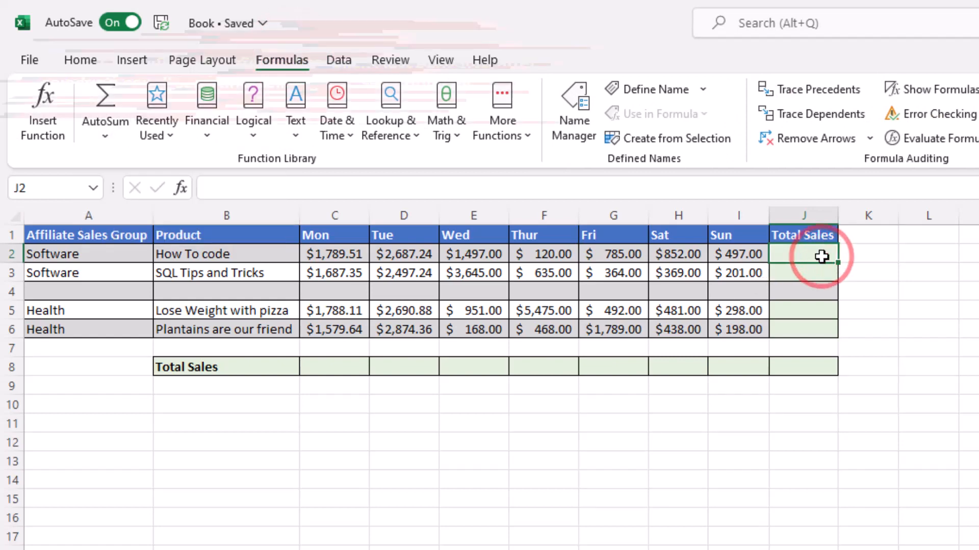
{"action": "key", "text": "alt+equal"}
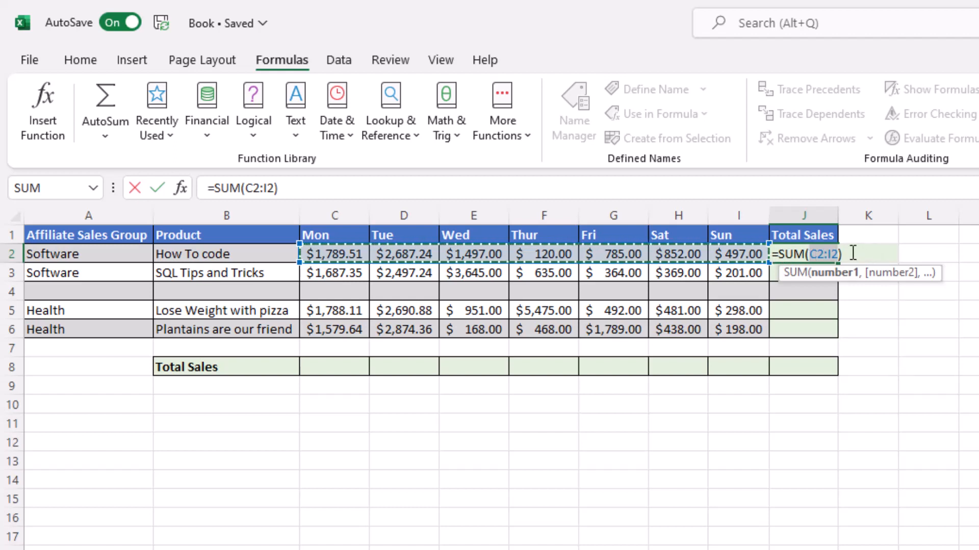
{"action": "key", "text": "Return"}
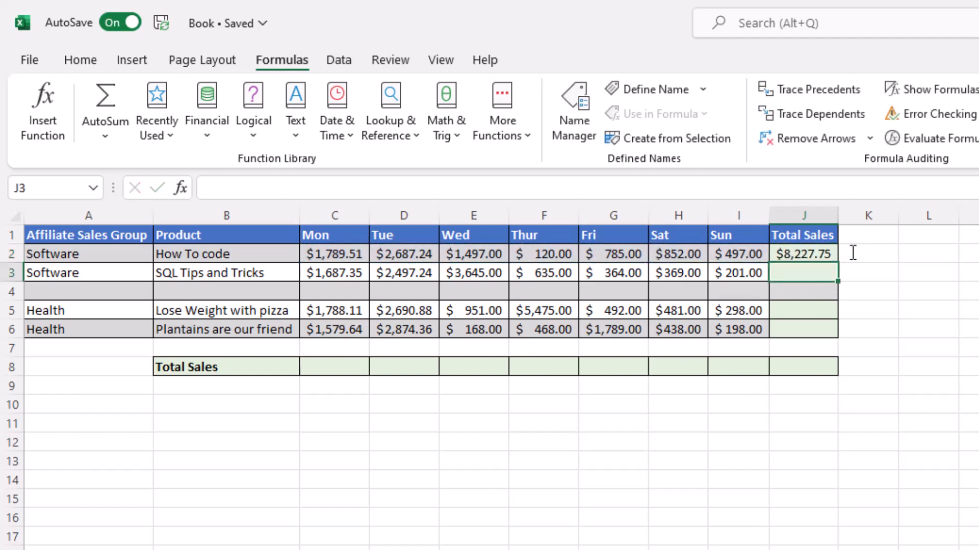
{"action": "left_click", "coordinate": [817, 254]}
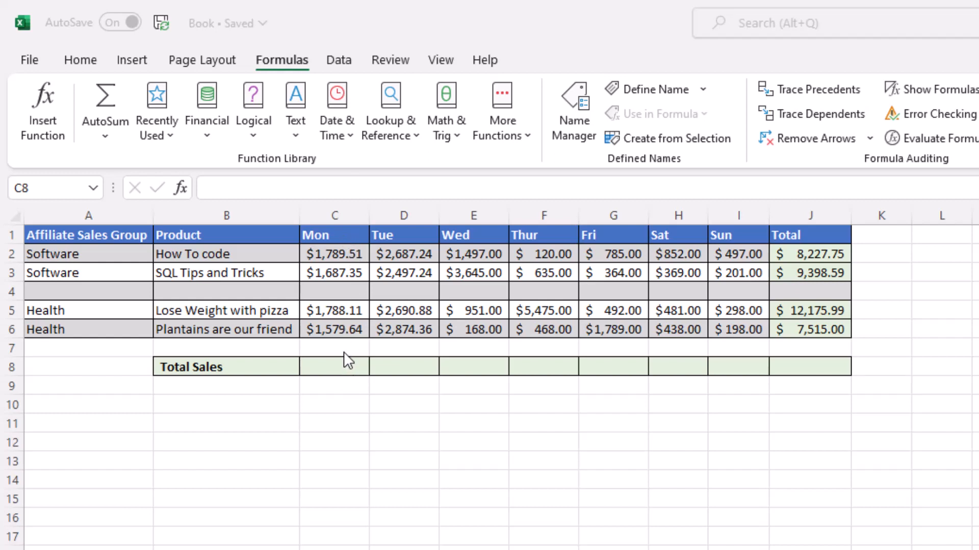
Replace the AutoSum suggestion with =SUM(C2:C3,C5:C6) in the Mon Total Sales cell
{"action": "double_click", "coordinate": [339, 372]}
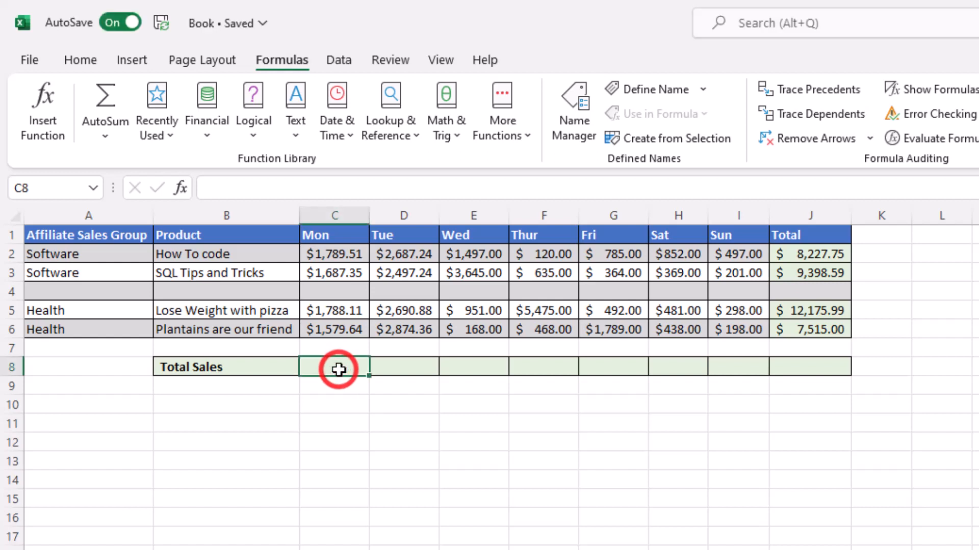
{"action": "left_click", "coordinate": [105, 101]}
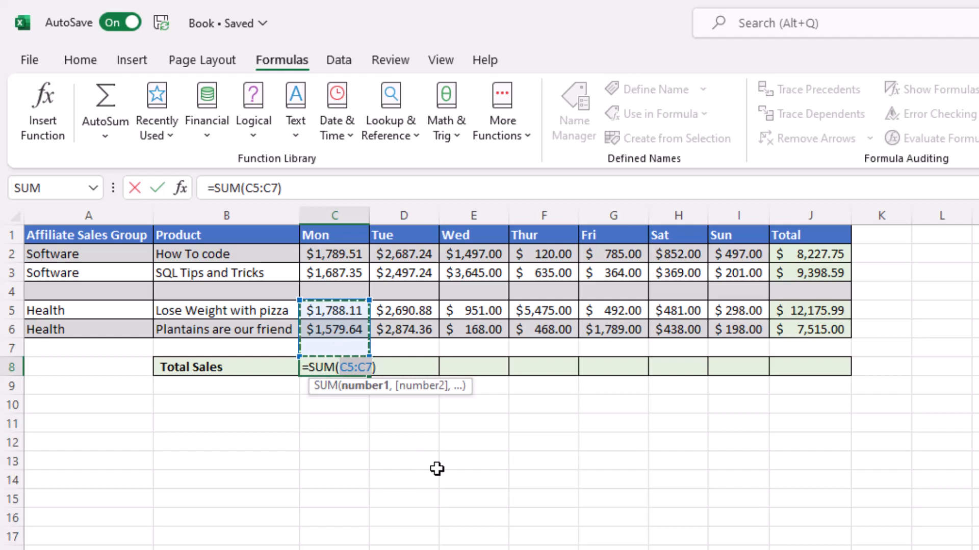
{"action": "key", "text": "Escape"}
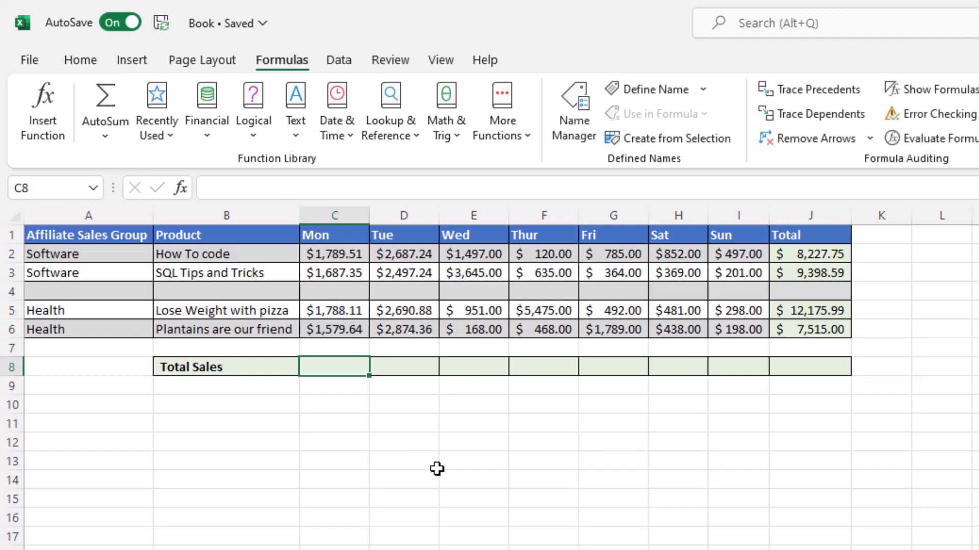
{"action": "double_click", "coordinate": [334, 368]}
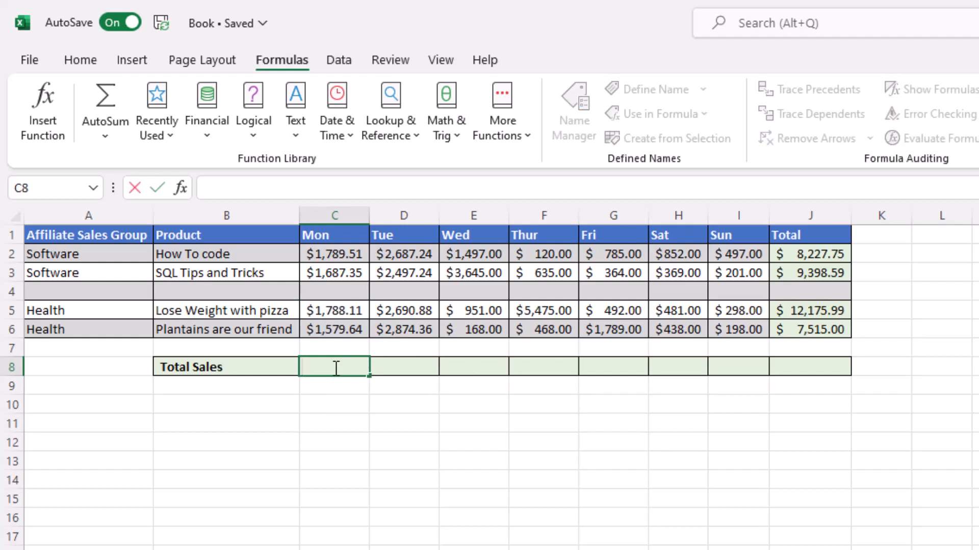
{"action": "type", "text": "=SUM("}
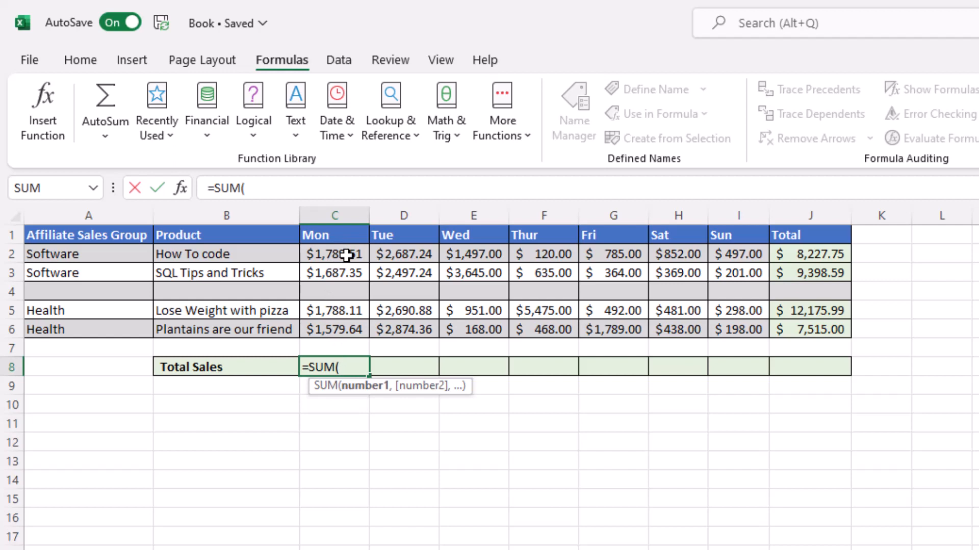
{"action": "left_click_drag", "start_coordinate": [346, 255], "coordinate": [343, 274]}
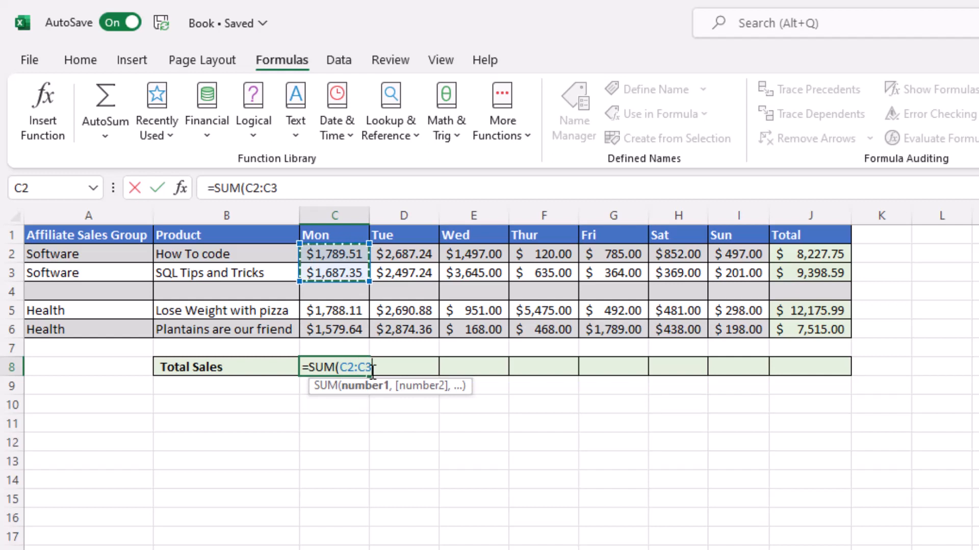
{"action": "left_click", "coordinate": [354, 310], "text": "ctrl"}
{"action": "left_click_drag", "start_coordinate": [354, 310], "coordinate": [352, 334]}
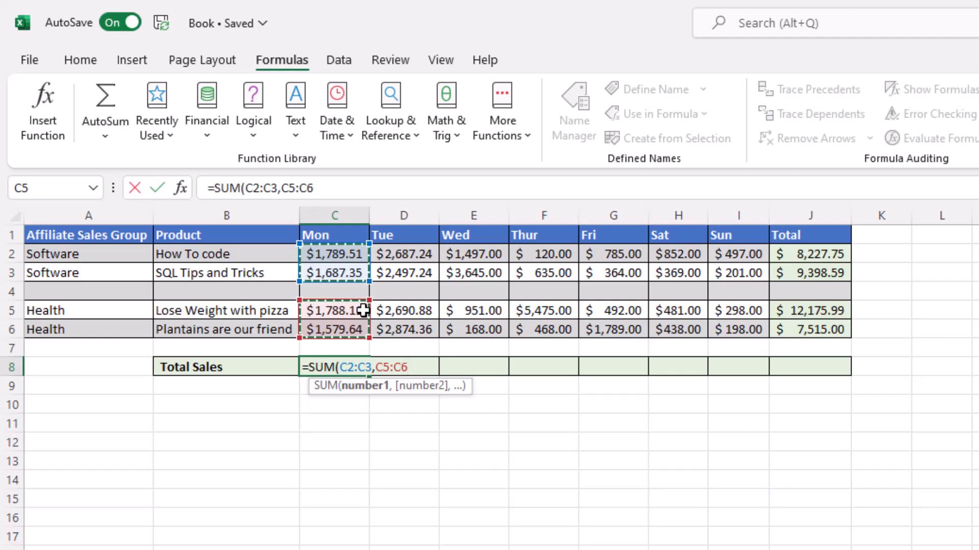
{"action": "type", "text": ")"}
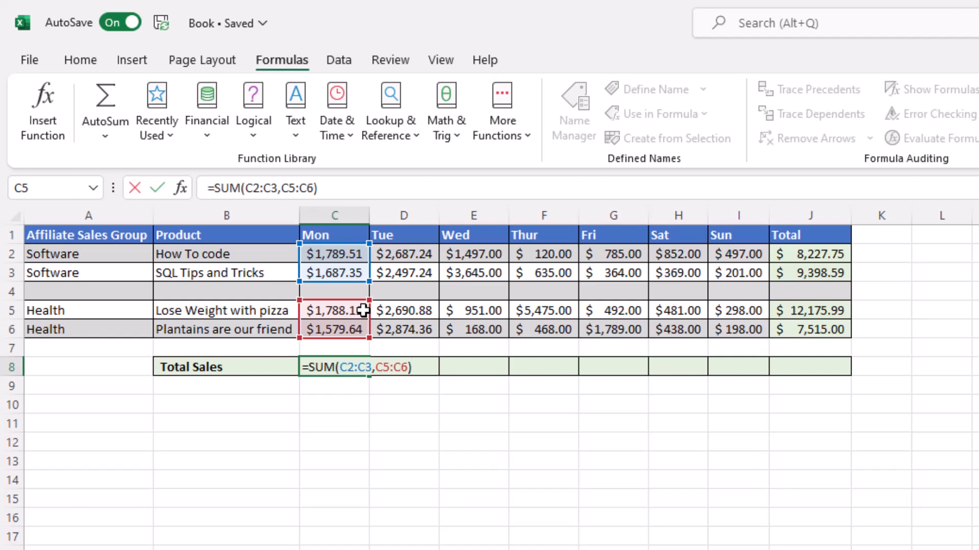
{"action": "key", "text": "Return"}
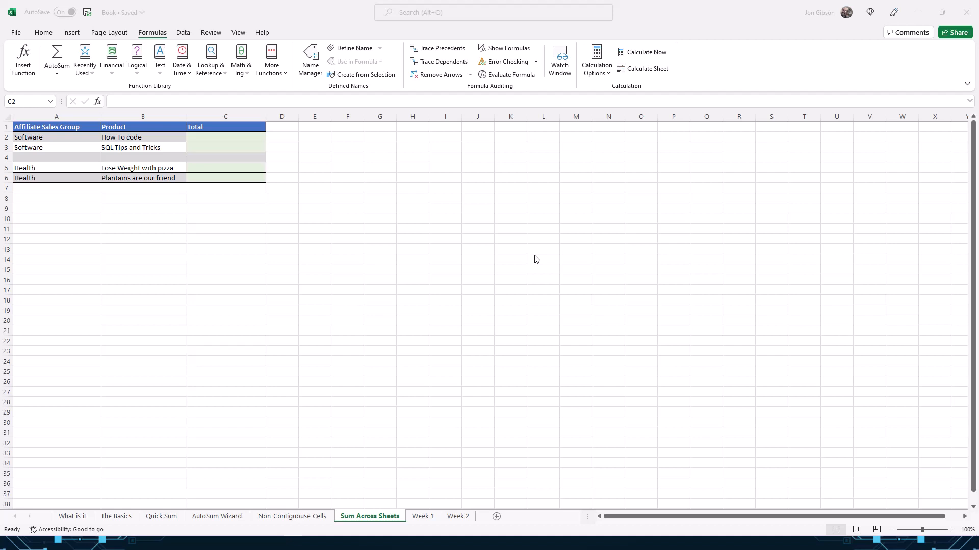
Look over the Week 1 and Week 2 sheets, then start =sum( in Sum Across Sheets C2
{"action": "left_click", "coordinate": [233, 137]}
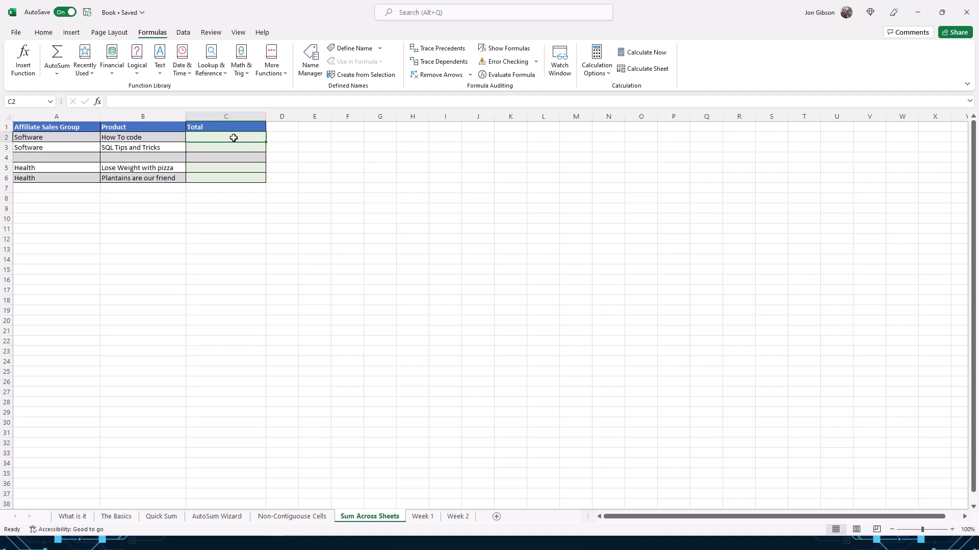
{"action": "left_click", "coordinate": [423, 516]}
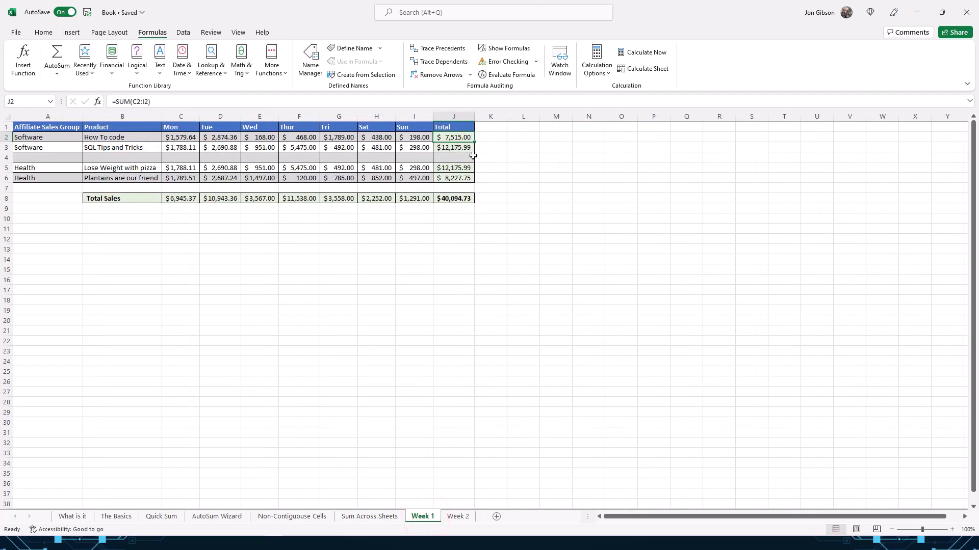
{"action": "left_click", "coordinate": [454, 516]}
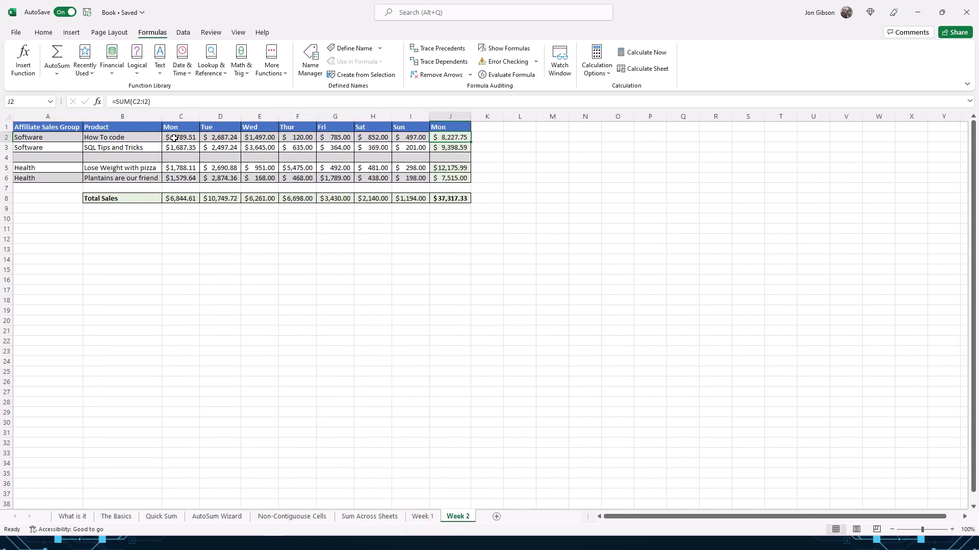
{"action": "left_click", "coordinate": [383, 517]}
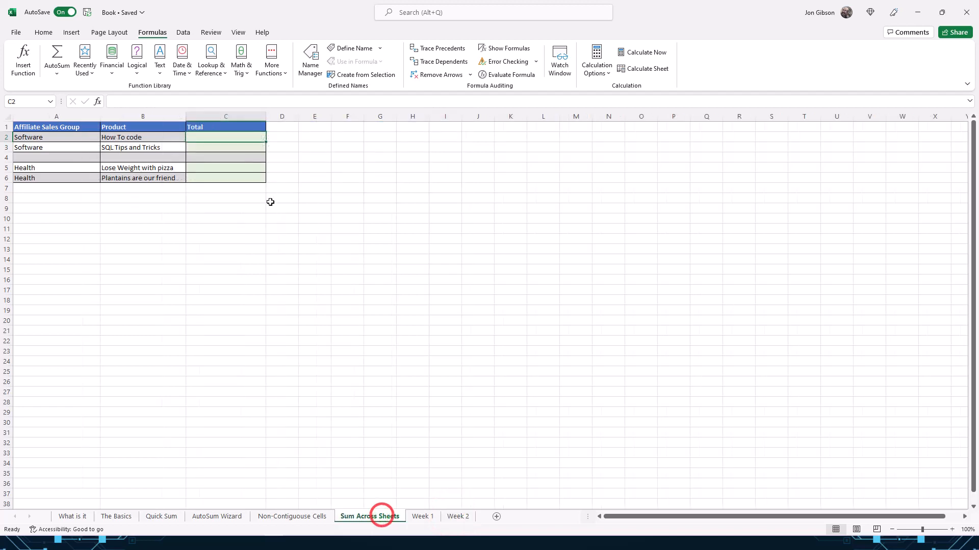
{"action": "double_click", "coordinate": [227, 139]}
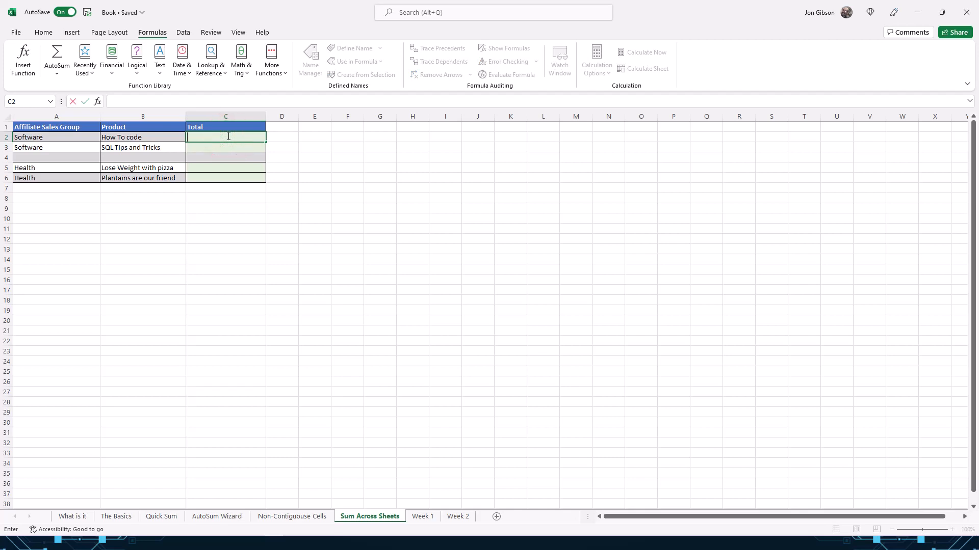
{"action": "type", "text": "=sum("}
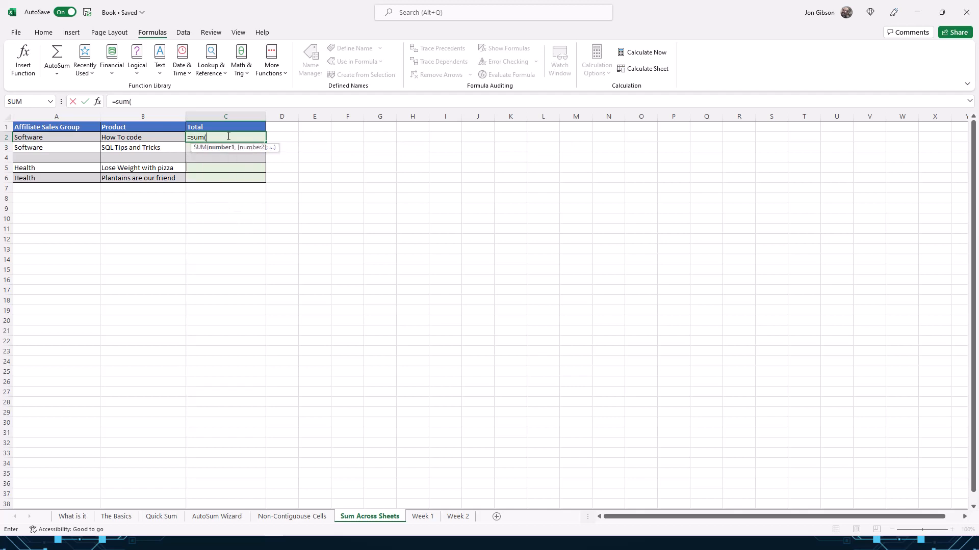
Sum 'Week 1'!J2 and 'Week 2'!J2 into C2 via the SUM argument dialog, giving $15,742.75
{"action": "left_click", "coordinate": [98, 102]}
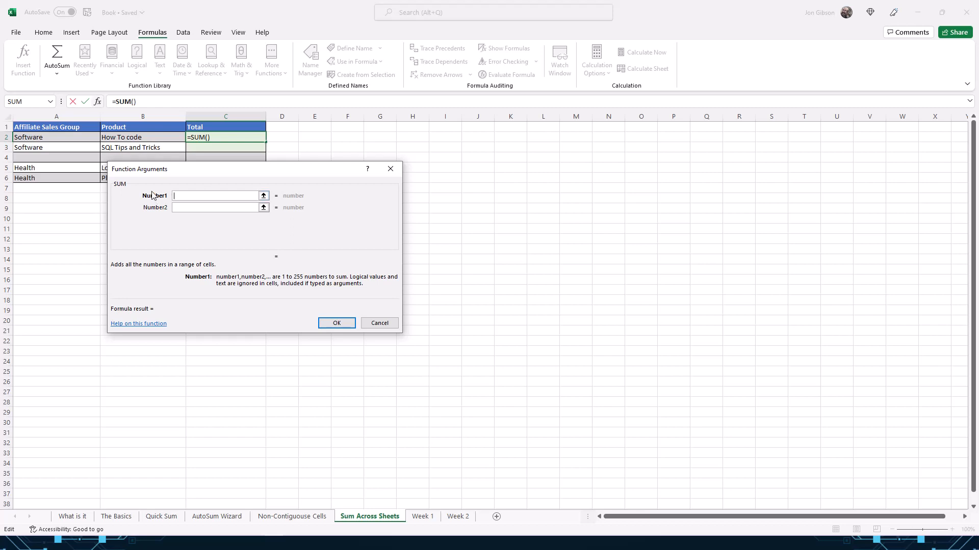
{"action": "left_click", "coordinate": [179, 195]}
{"action": "left_click", "coordinate": [426, 518]}
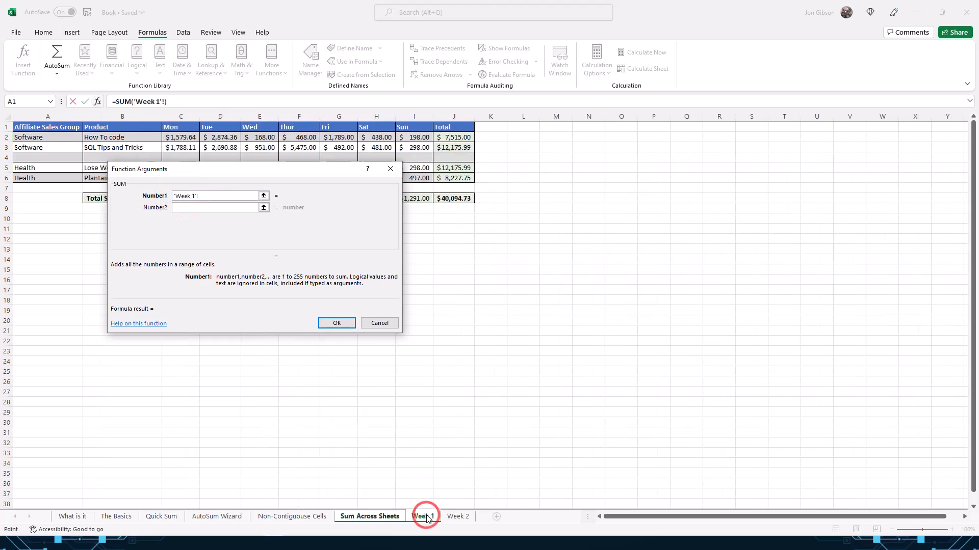
{"action": "left_click", "coordinate": [460, 137]}
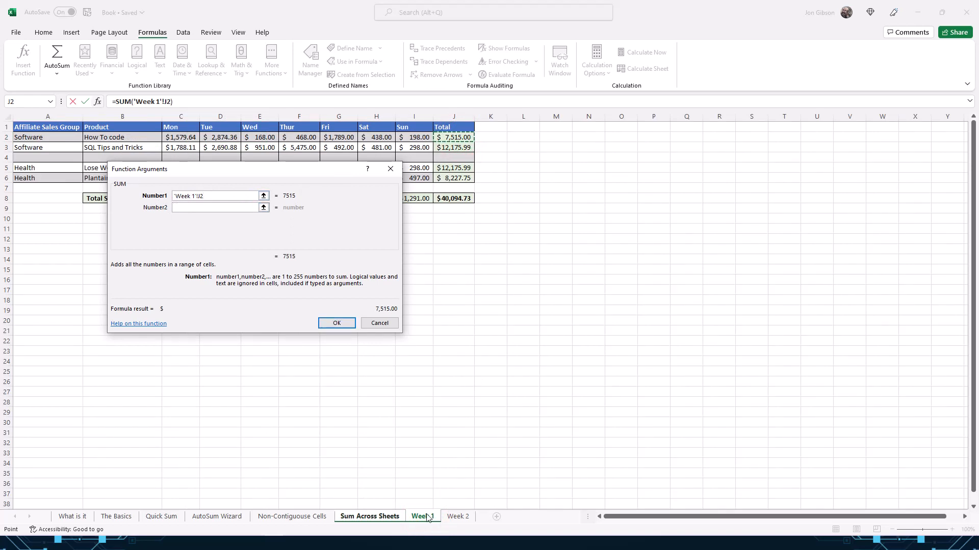
{"action": "left_click", "coordinate": [198, 198]}
{"action": "left_click", "coordinate": [200, 207]}
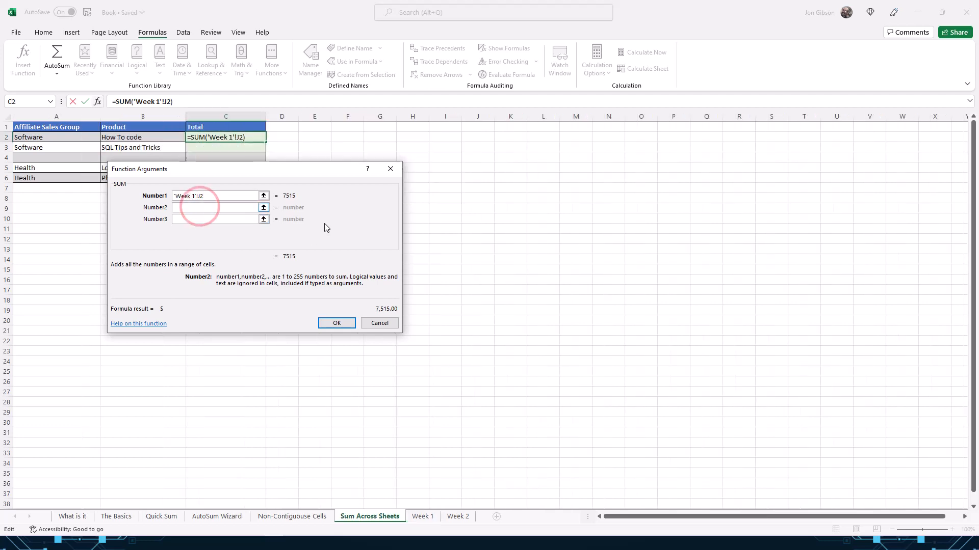
{"action": "left_click", "coordinate": [457, 517]}
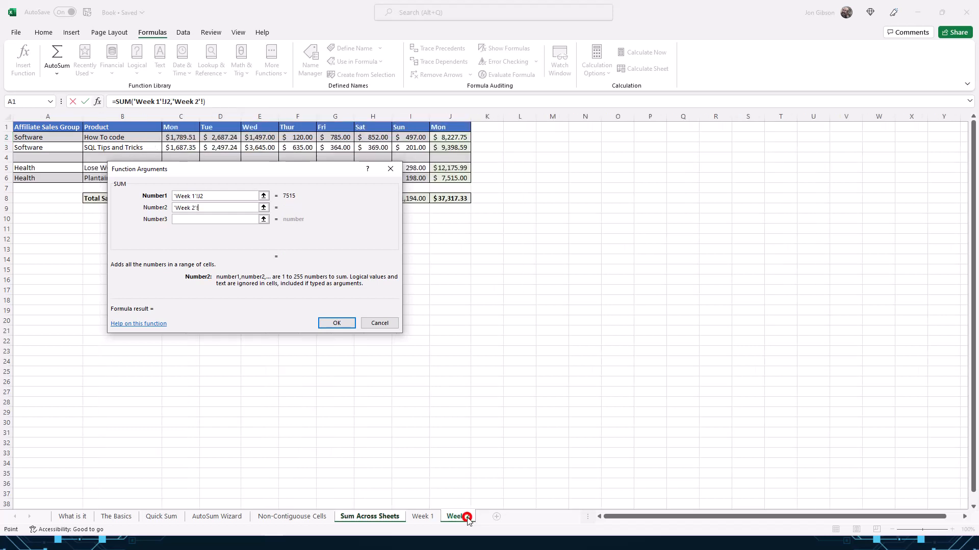
{"action": "left_click", "coordinate": [454, 138]}
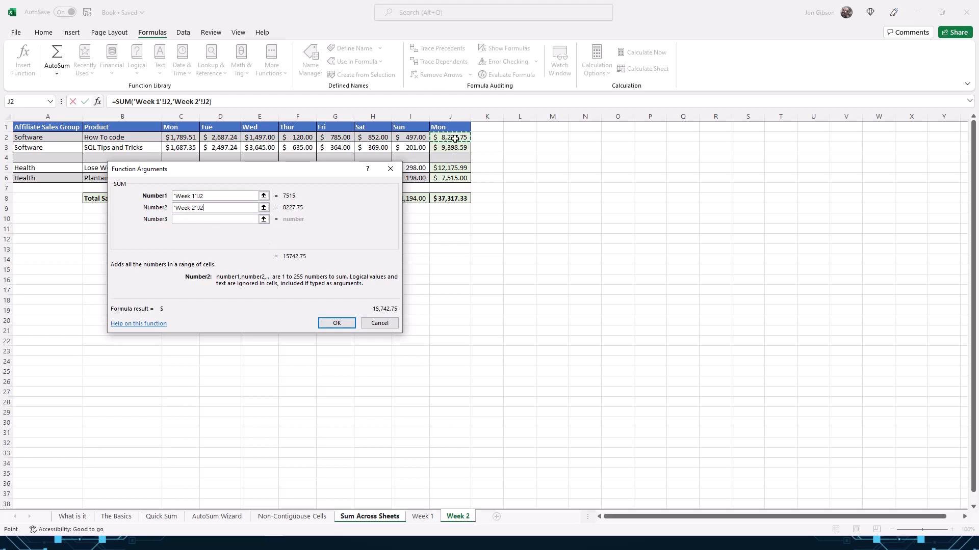
{"action": "left_click", "coordinate": [337, 323]}
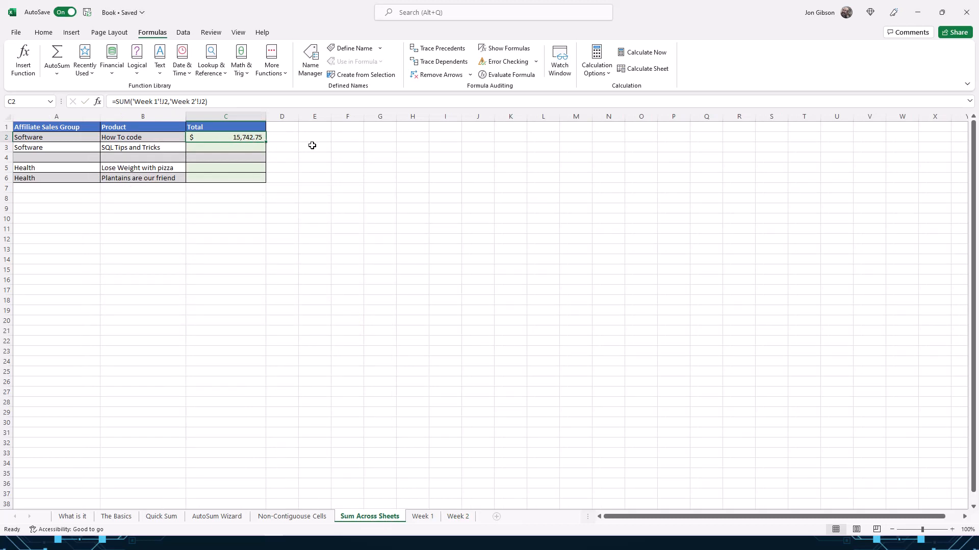
{"action": "left_click", "coordinate": [226, 137]}
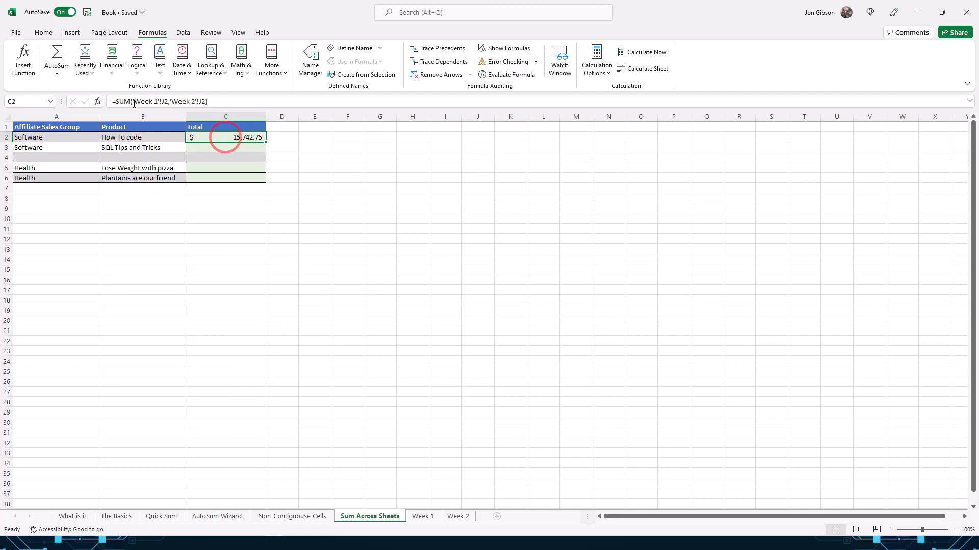